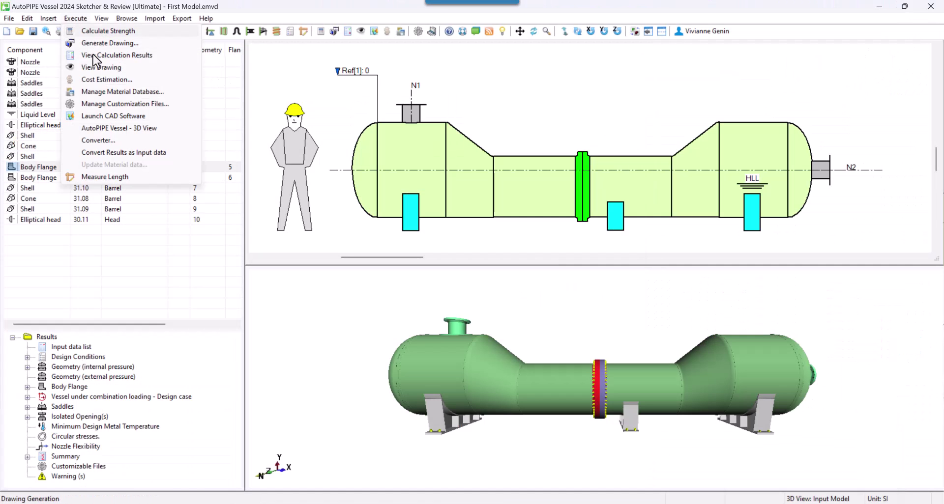
Step: Generate the vessel drawings with a Bill of Material and choose the CAD software to receive them
{"action": "left_click", "coordinate": [103, 43]}
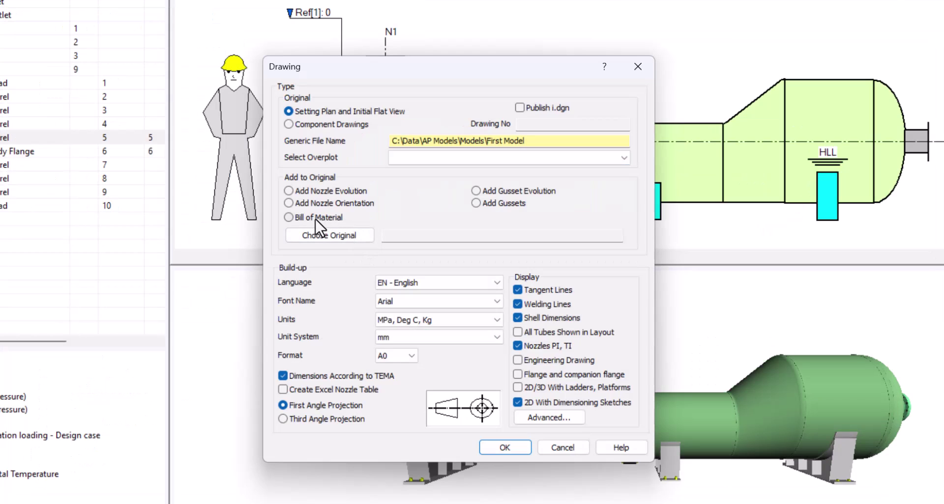
{"action": "left_click", "coordinate": [289, 217]}
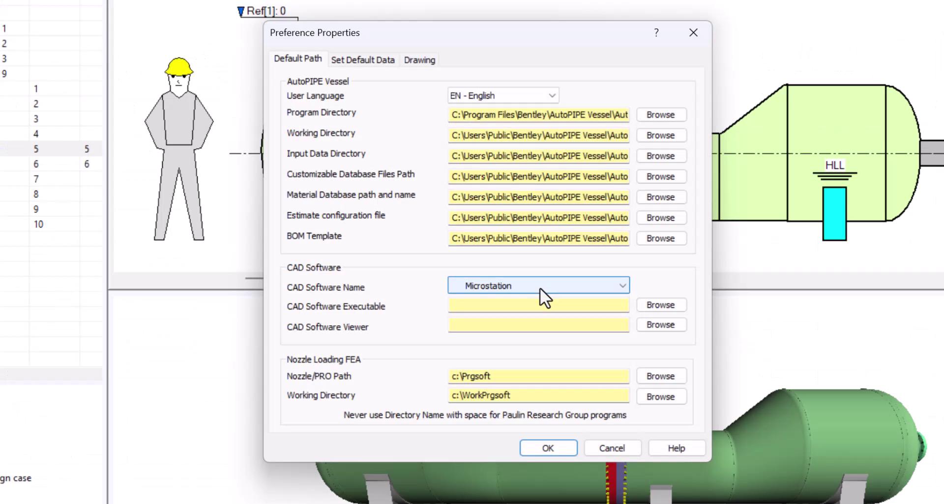
{"action": "left_click", "coordinate": [540, 287]}
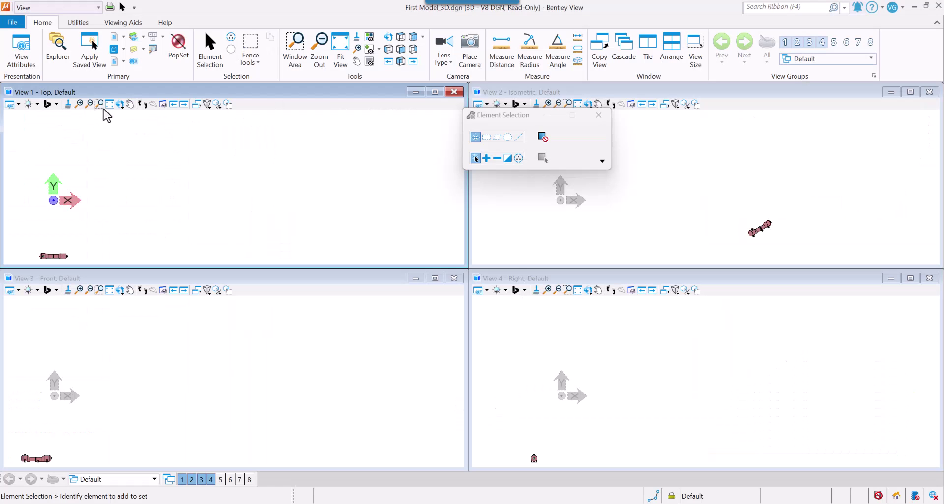
Step: Fit the three DGN drawing views to the vessel in Bentley View and pan it into view
{"action": "left_click", "coordinate": [103, 114]}
{"action": "left_click", "coordinate": [577, 104]}
{"action": "left_click", "coordinate": [110, 290]}
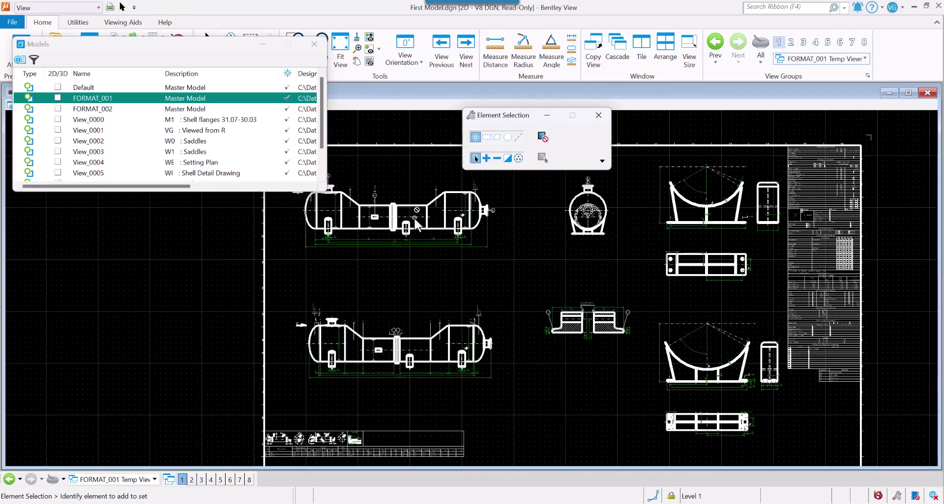
{"action": "middle_click_drag", "start_coordinate": [402, 269], "coordinate": [412, 281]}
{"action": "scroll", "coordinate": [421, 183], "scroll_direction": "up", "scroll_amount": 3}
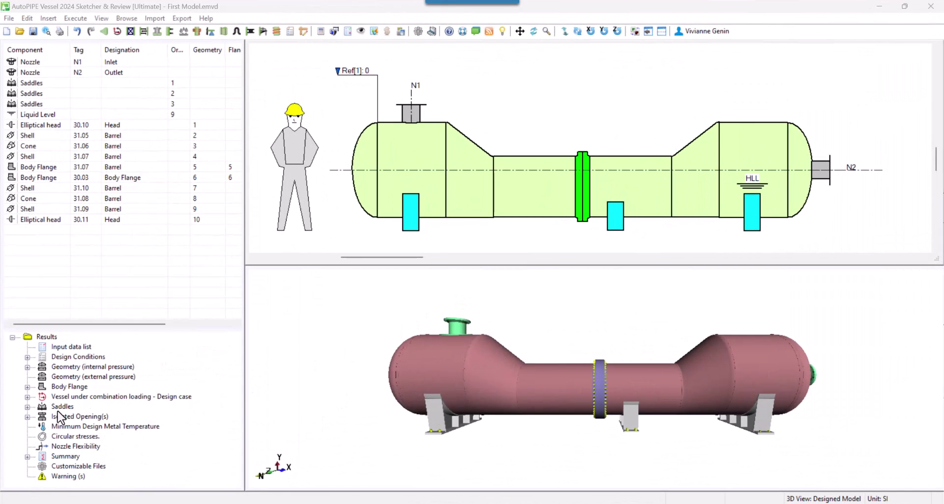
Step: Review the seven design warnings, then expand Saddles in the Results tree and select Saddle 1
{"action": "left_click", "coordinate": [68, 476]}
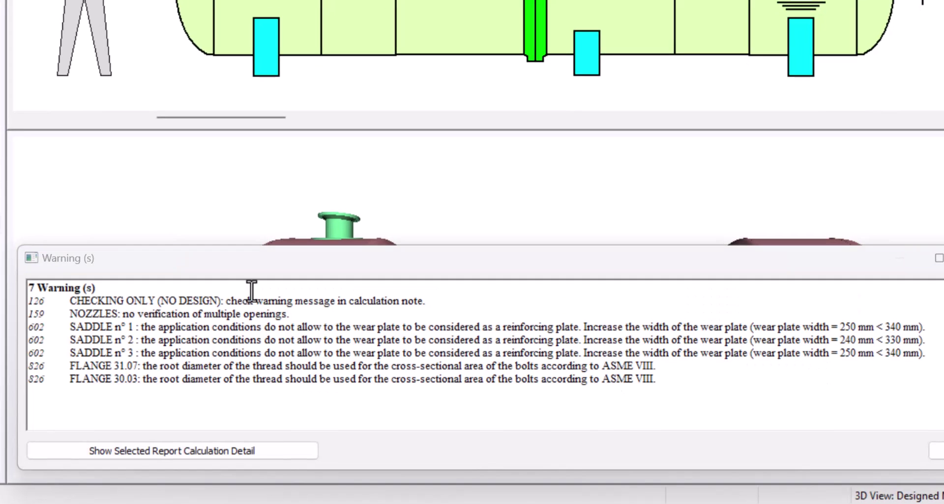
{"action": "left_click", "coordinate": [73, 307]}
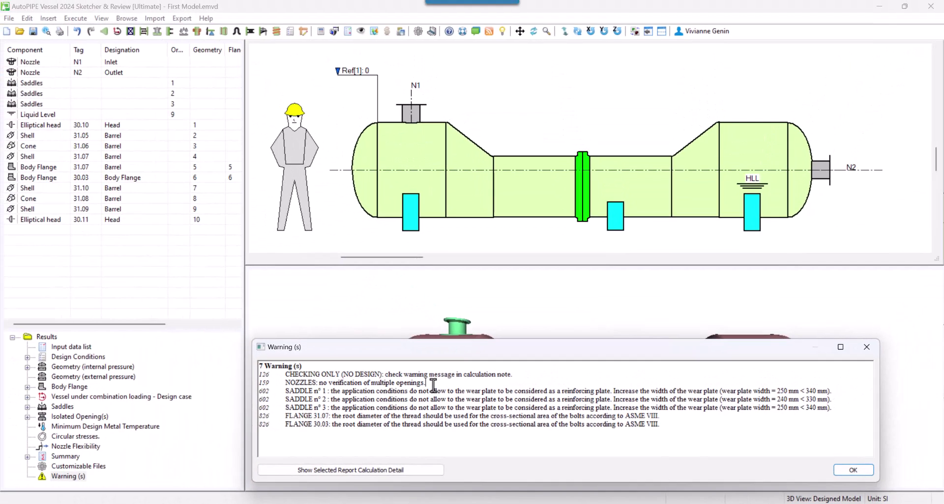
{"action": "left_click", "coordinate": [449, 302]}
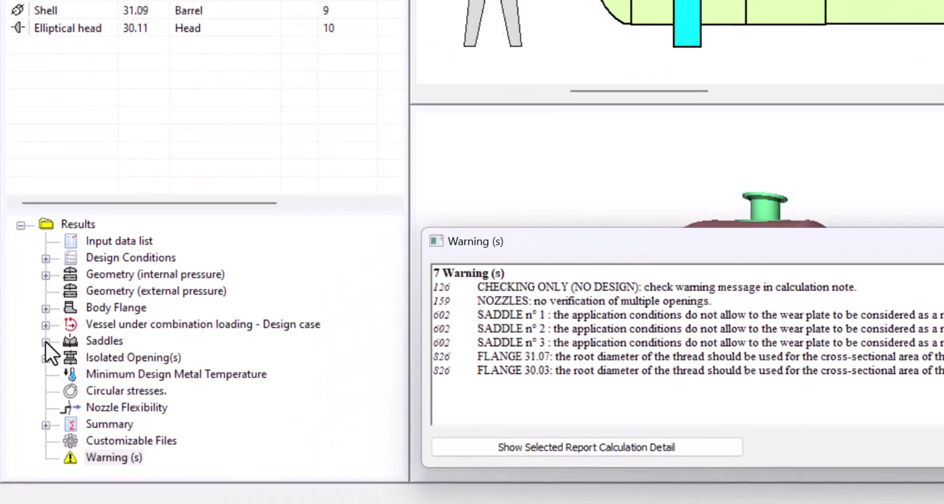
{"action": "left_click", "coordinate": [46, 338]}
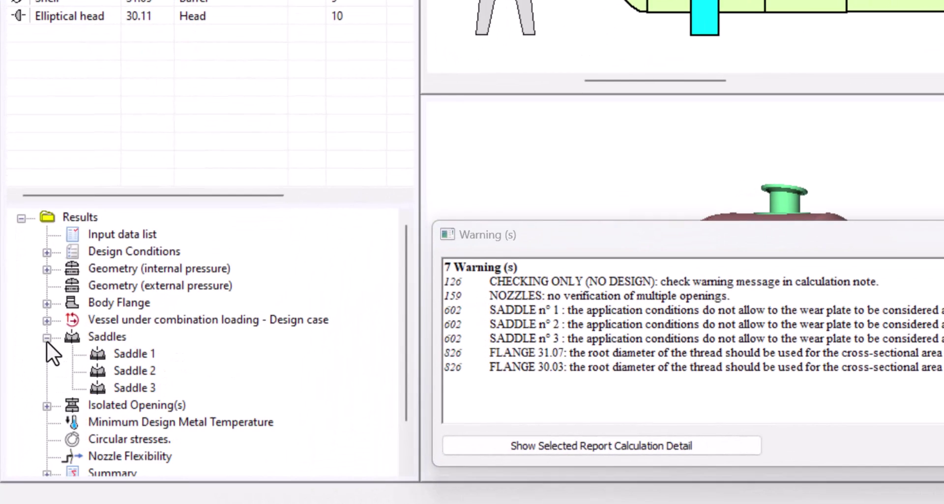
{"action": "left_click", "coordinate": [128, 354]}
Step: Open Saddle 1's calculation report and highlight the pad (not considered) remark and 340 mm pad-width row
{"action": "left_click", "coordinate": [546, 442]}
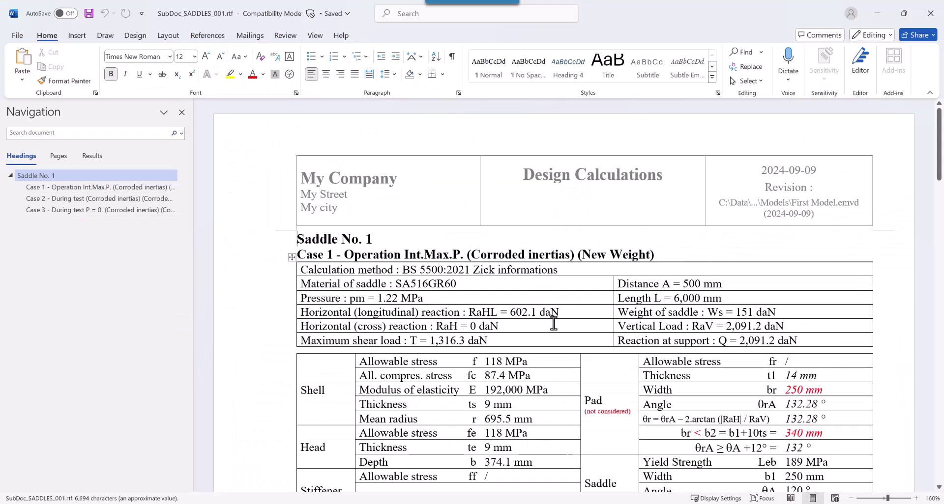
{"action": "scroll", "coordinate": [552, 321], "scroll_direction": "down", "scroll_amount": 3}
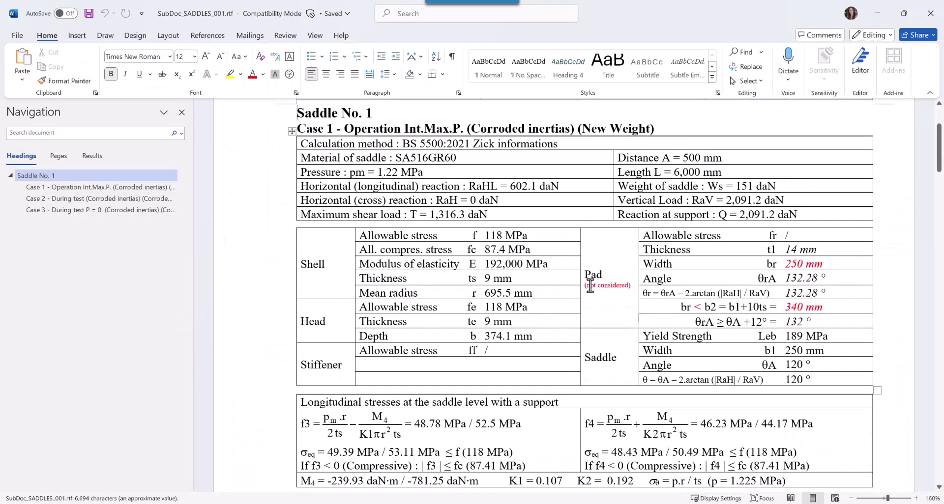
{"action": "left_click_drag", "start_coordinate": [584, 285], "coordinate": [630, 286]}
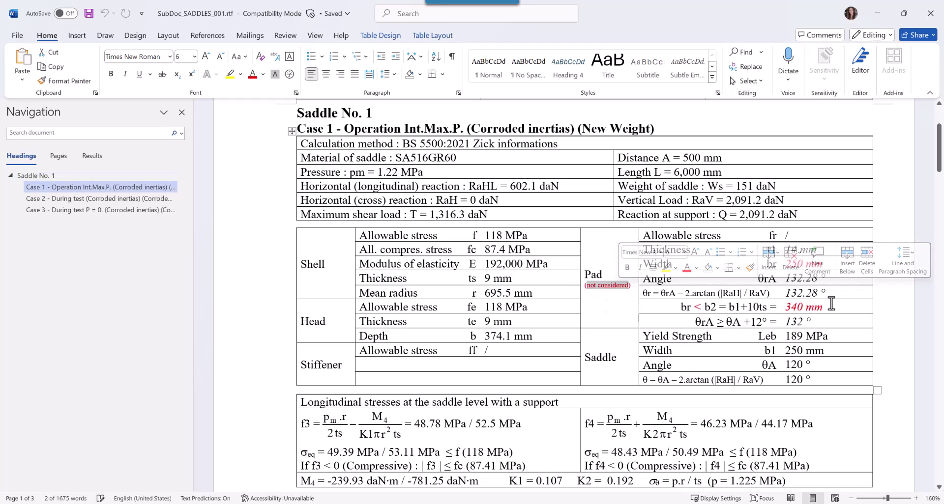
{"action": "left_click_drag", "start_coordinate": [831, 304], "coordinate": [694, 305]}
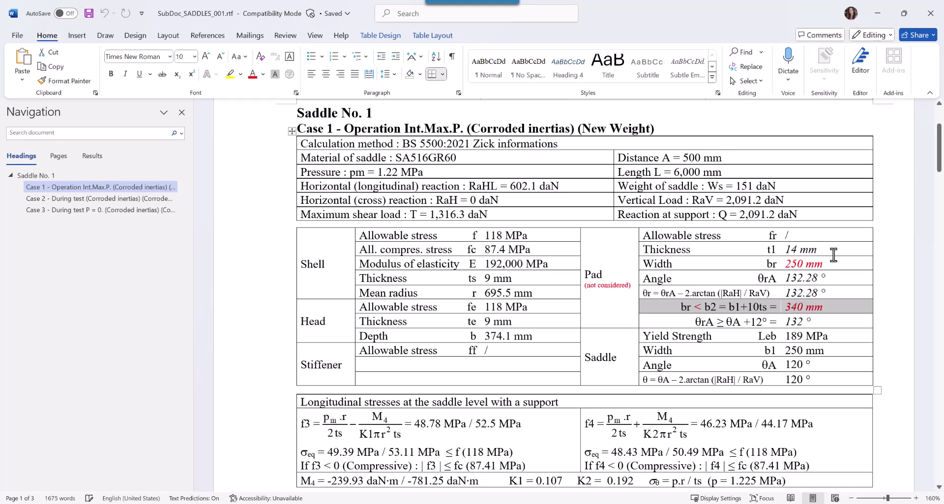
Step: Close the Word report and set body flange 31.07's bolting to ISO, Root Area
{"action": "left_click", "coordinate": [931, 9]}
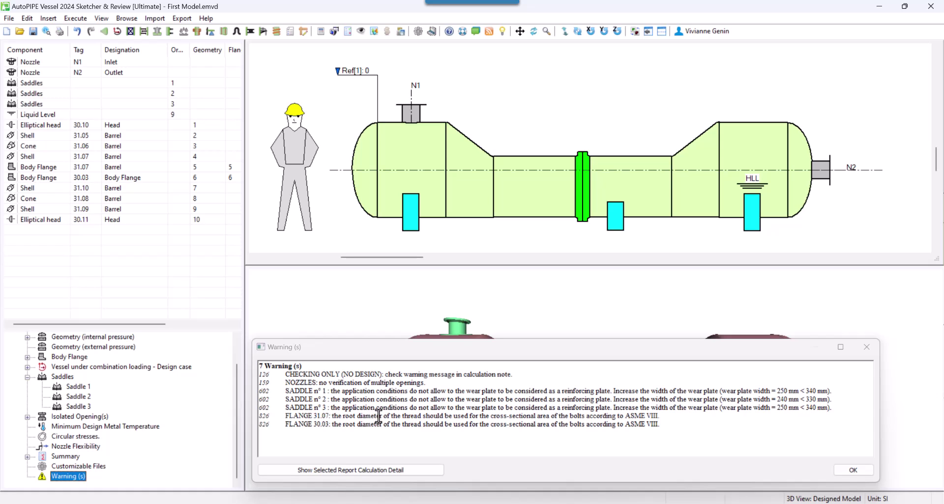
{"action": "double_click", "coordinate": [576, 190]}
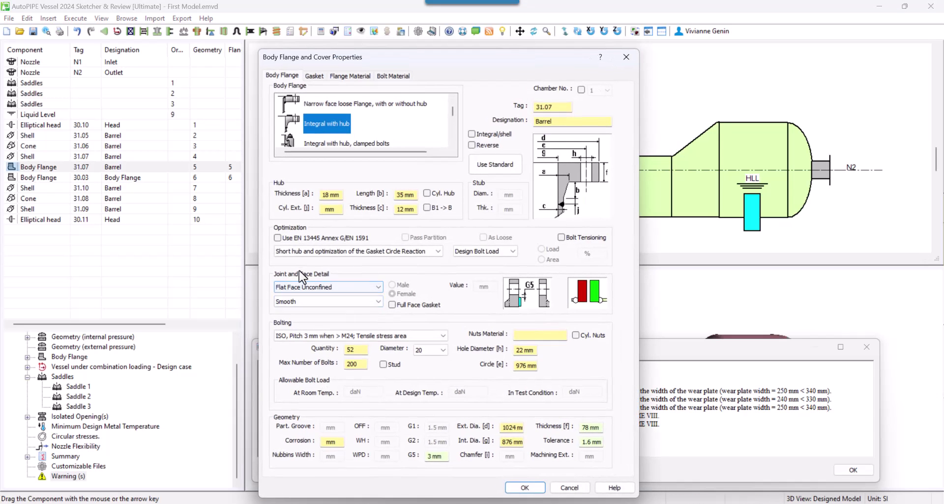
{"action": "left_click", "coordinate": [365, 339]}
{"action": "left_click", "coordinate": [317, 353]}
Step: Confirm the flange change, save and recalculate, then open the list of six flange errors
{"action": "left_click", "coordinate": [514, 486]}
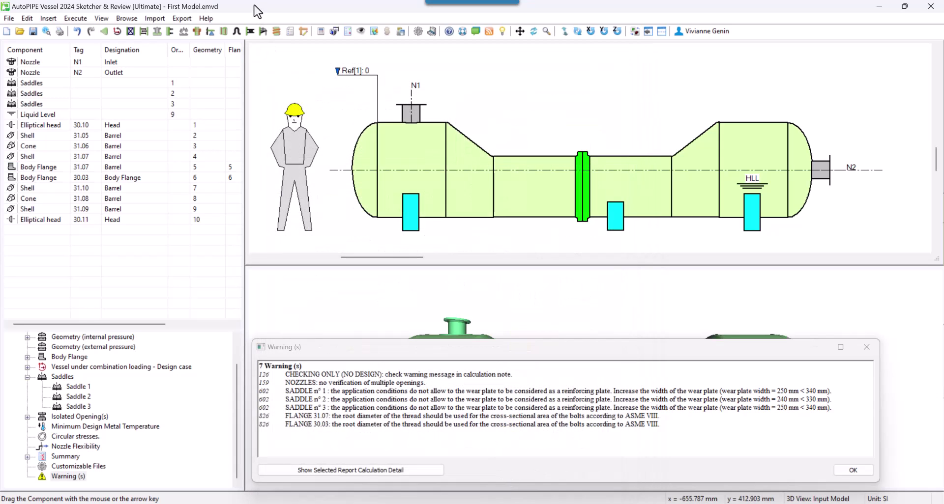
{"action": "left_click", "coordinate": [322, 31]}
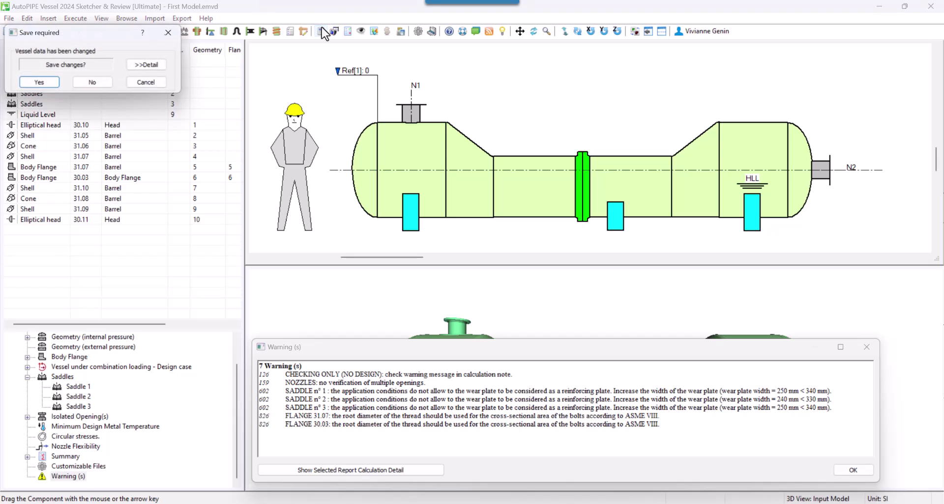
{"action": "left_click", "coordinate": [48, 84]}
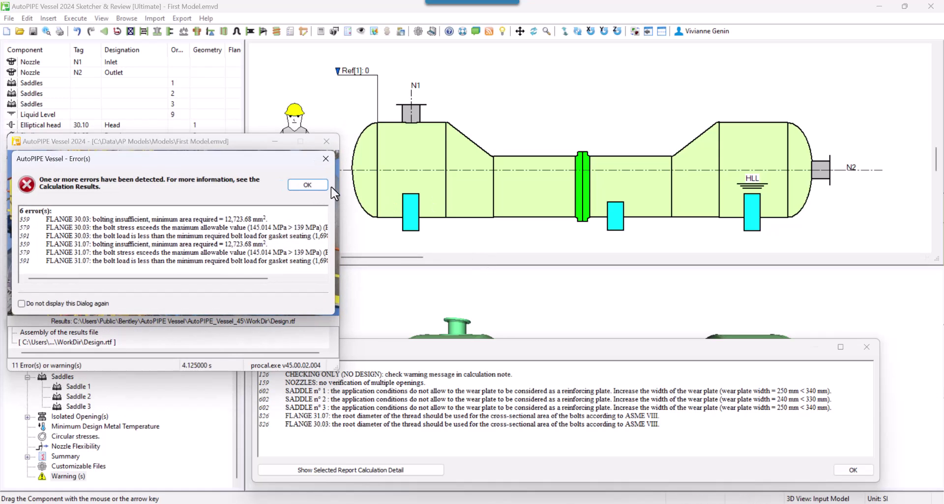
{"action": "left_click", "coordinate": [308, 186]}
{"action": "double_click", "coordinate": [68, 475]}
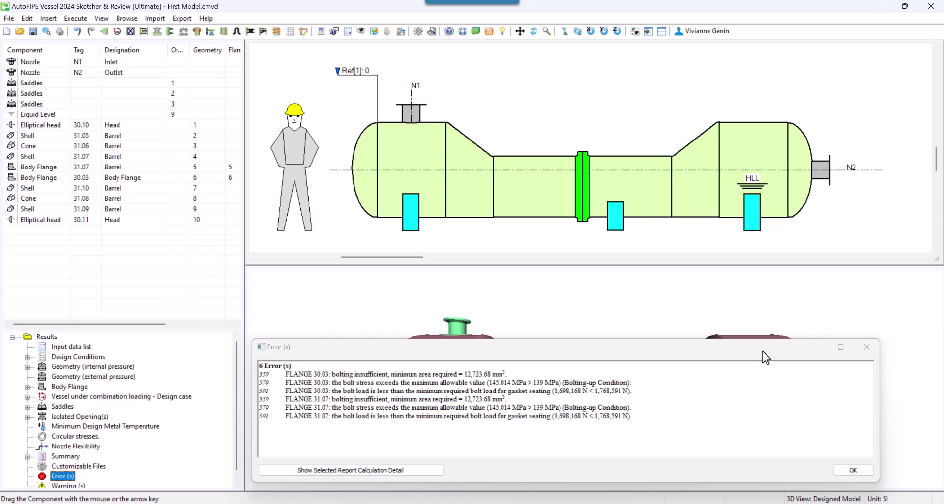
Step: Open and close the vessel's overall design properties
{"action": "left_click", "coordinate": [549, 125]}
{"action": "double_click", "coordinate": [496, 83]}
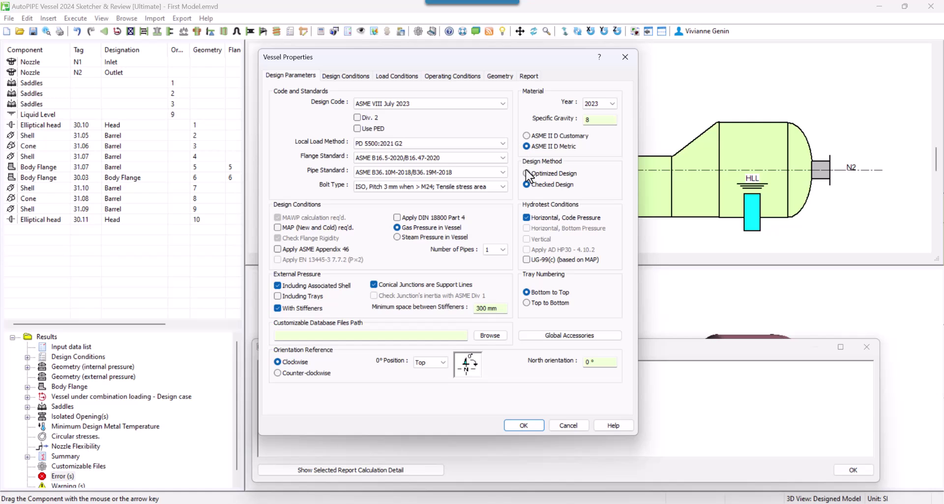
{"action": "left_click", "coordinate": [513, 426]}
Step: Clear body flange 31.07's hub, bolt quantity, hole, bolt circle, diameter and 78 mm thickness values
{"action": "double_click", "coordinate": [577, 208]}
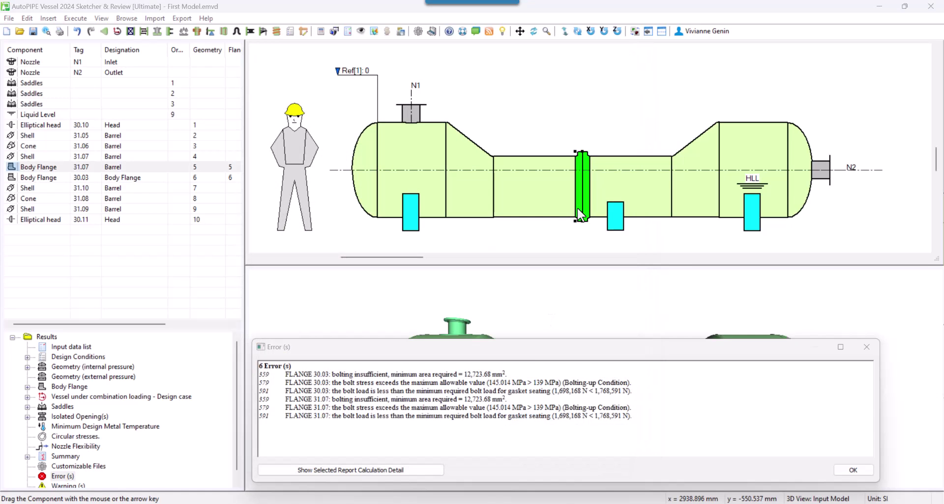
{"action": "left_click_drag", "start_coordinate": [332, 195], "coordinate": [308, 196]}
{"action": "key", "text": "Delete"}
{"action": "key", "text": "Delete"}
{"action": "left_click_drag", "start_coordinate": [413, 194], "coordinate": [398, 209]}
{"action": "key", "text": "Delete"}
{"action": "left_click_drag", "start_coordinate": [365, 349], "coordinate": [331, 348]}
{"action": "left_click_drag", "start_coordinate": [514, 350], "coordinate": [559, 350]}
{"action": "key", "text": "Delete"}
{"action": "left_click_drag", "start_coordinate": [501, 427], "coordinate": [521, 442]}
{"action": "key", "text": "Delete"}
{"action": "key", "text": "Delete"}
{"action": "left_click_drag", "start_coordinate": [598, 428], "coordinate": [580, 428]}
{"action": "key", "text": "Delete"}
{"action": "left_click_drag", "start_coordinate": [525, 365], "coordinate": [515, 365]}
{"action": "key", "text": "Delete"}
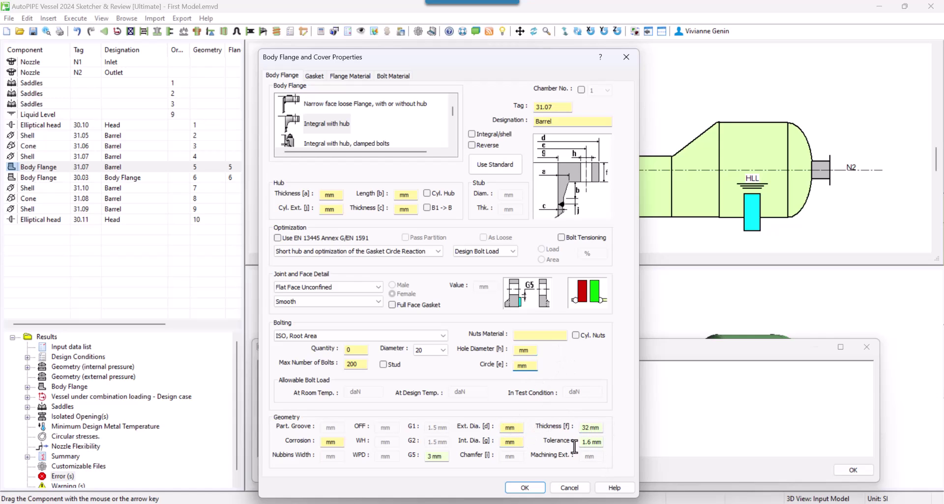
{"action": "left_click", "coordinate": [525, 488]}
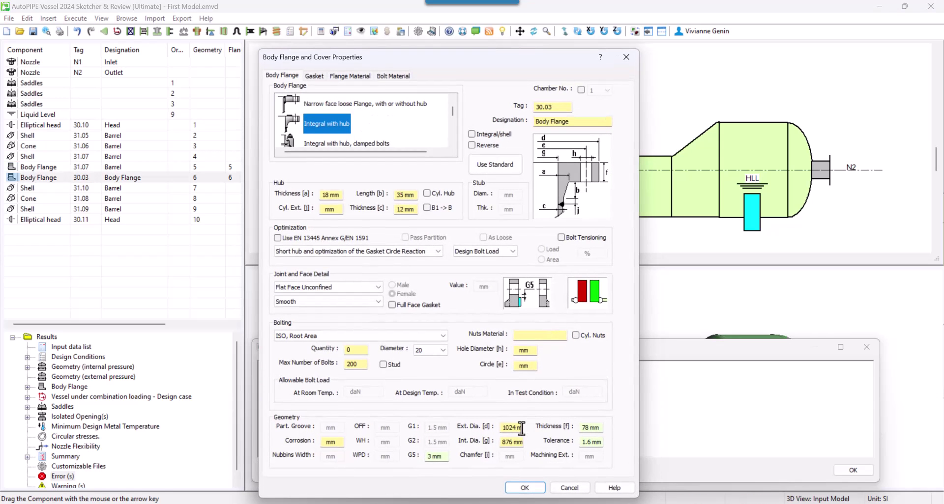
Step: Clear body flange 30.03's internal diameter, flange thickness and hub values
{"action": "left_click_drag", "start_coordinate": [513, 441], "coordinate": [496, 442]}
{"action": "key", "text": "Delete"}
{"action": "left_click_drag", "start_coordinate": [595, 427], "coordinate": [581, 428]}
{"action": "key", "text": "Delete"}
{"action": "key", "text": "Delete"}
{"action": "left_click_drag", "start_coordinate": [415, 193], "coordinate": [374, 212]}
{"action": "key", "text": "Delete"}
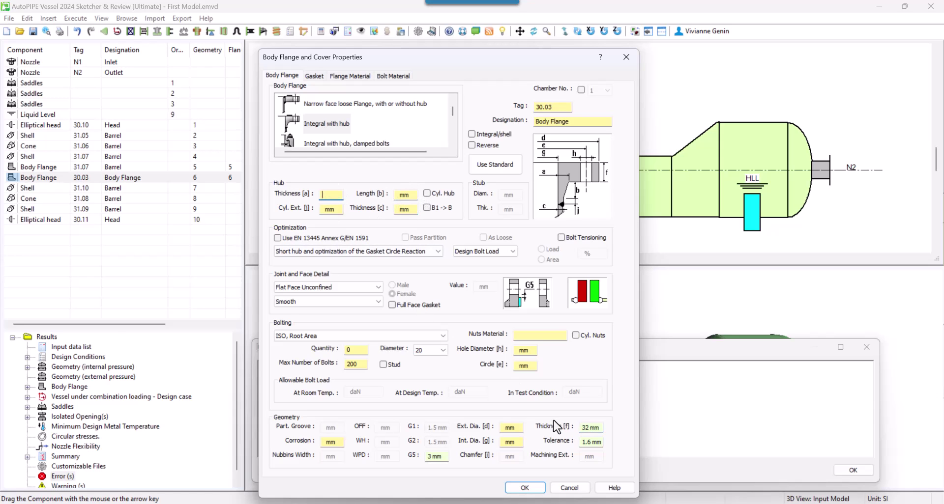
Step: Confirm flange 30.03's cleared values, save and recalculate, then inspect flange 31.07's properties
{"action": "left_click", "coordinate": [525, 488]}
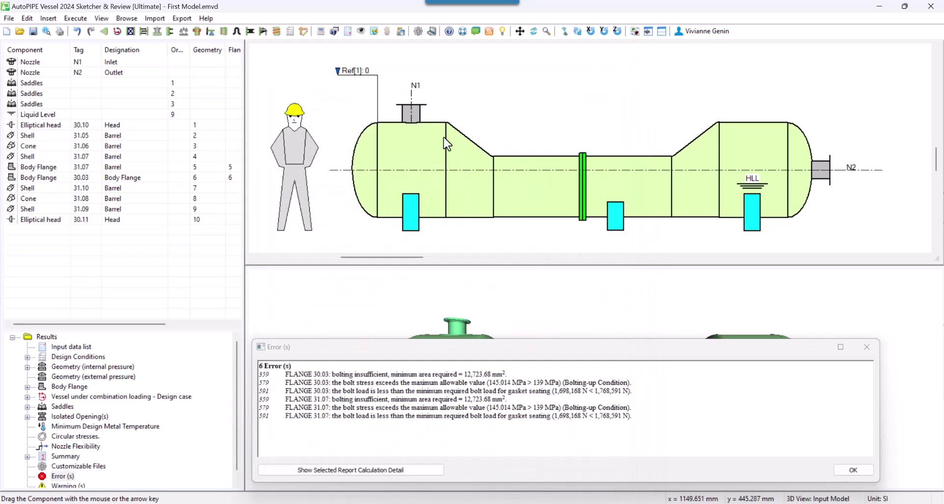
{"action": "left_click", "coordinate": [319, 29]}
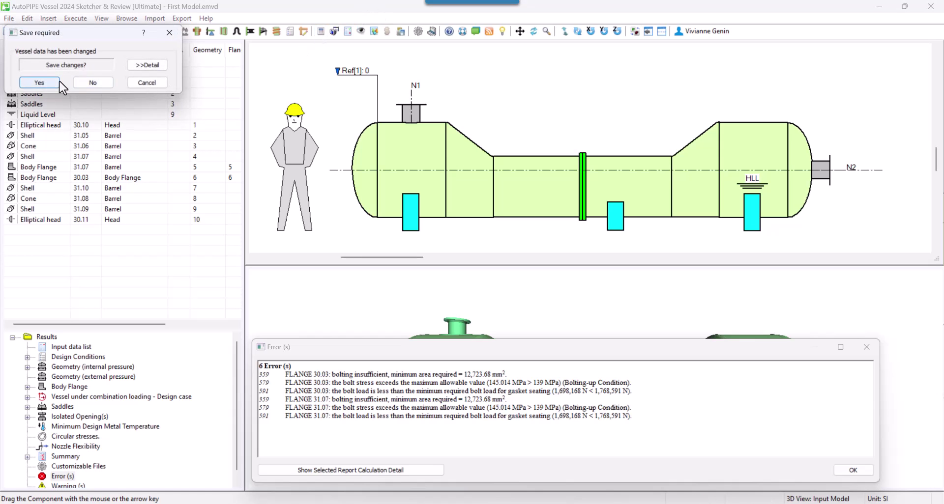
{"action": "left_click", "coordinate": [39, 83]}
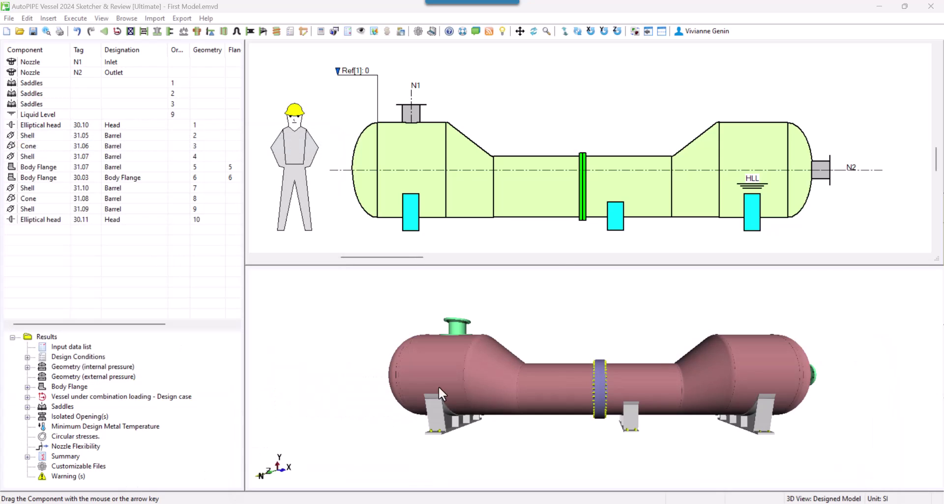
{"action": "left_click", "coordinate": [582, 219]}
{"action": "double_click", "coordinate": [582, 220]}
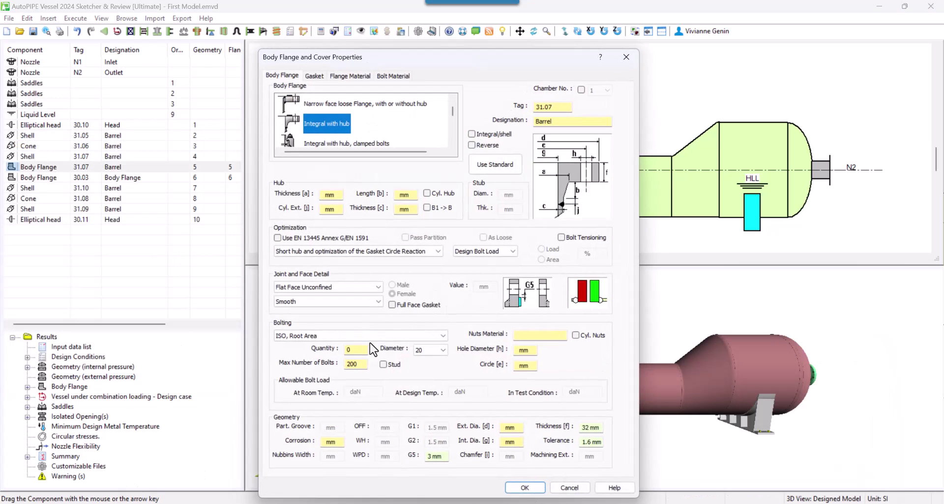
{"action": "left_click", "coordinate": [567, 488]}
Step: Convert the calculation results into input data and recheck body flange 31.07's properties
{"action": "left_click", "coordinate": [75, 18]}
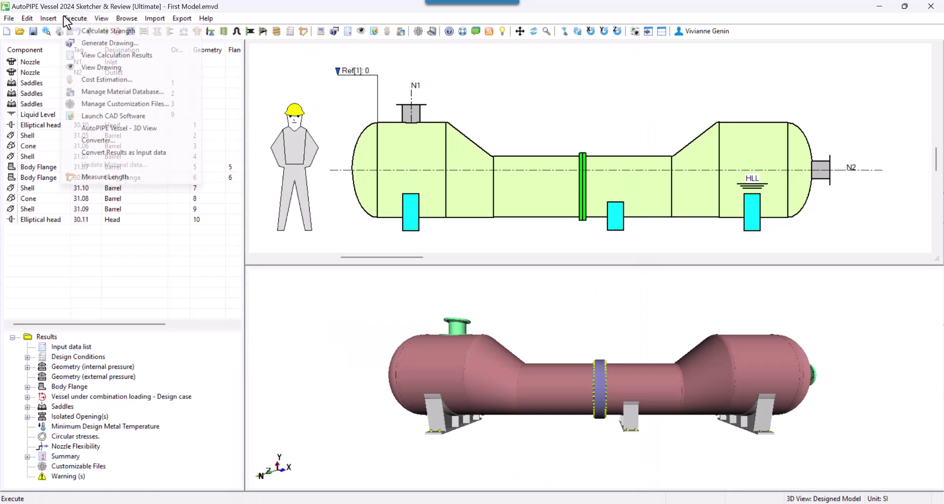
{"action": "left_click", "coordinate": [118, 153]}
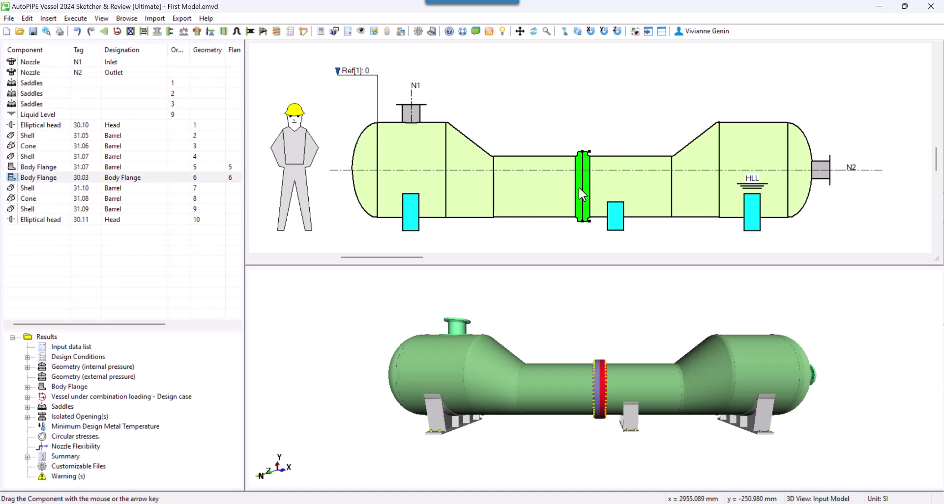
{"action": "double_click", "coordinate": [578, 187]}
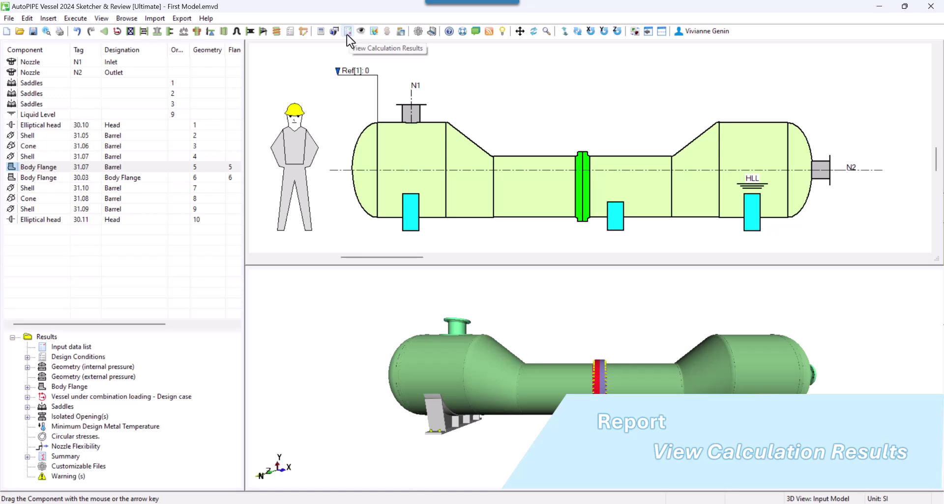
{"action": "left_click", "coordinate": [76, 19]}
Step: Open the calculation results report in Word and update its table of contents field
{"action": "left_click", "coordinate": [96, 58]}
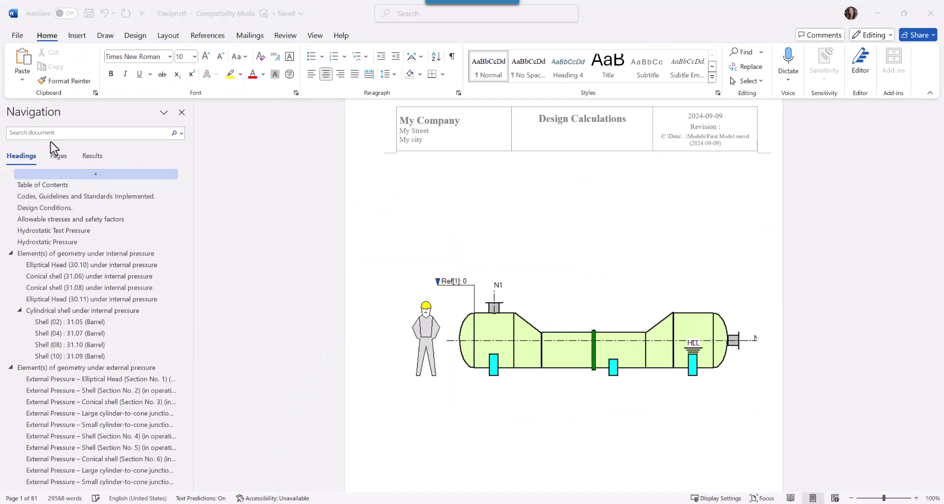
{"action": "scroll", "coordinate": [89, 414], "scroll_direction": "down", "scroll_amount": 10}
{"action": "scroll", "coordinate": [94, 418], "scroll_direction": "up", "scroll_amount": 5}
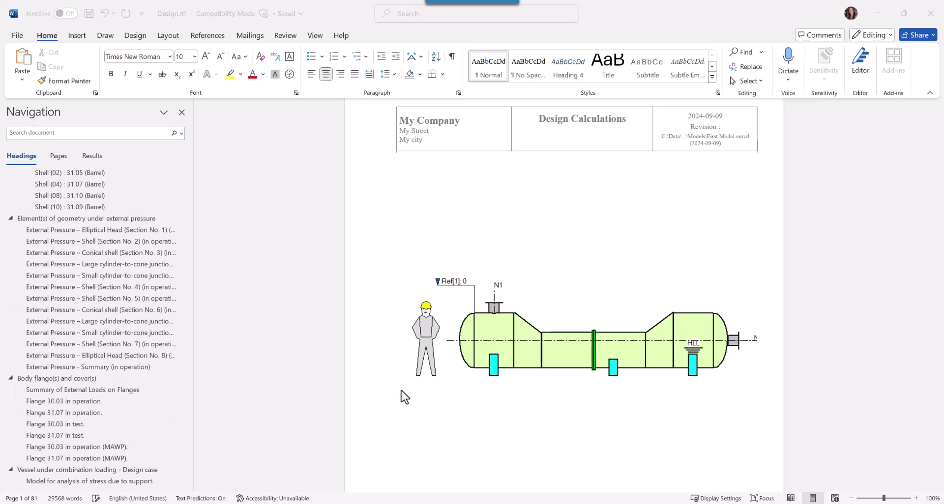
{"action": "scroll", "coordinate": [499, 393], "scroll_direction": "down", "scroll_amount": 8}
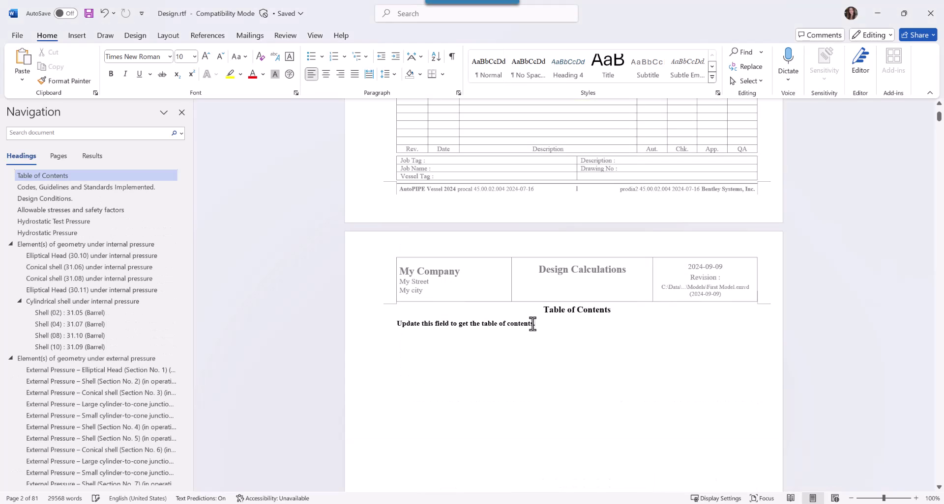
{"action": "left_click", "coordinate": [494, 325]}
{"action": "right_click", "coordinate": [494, 325]}
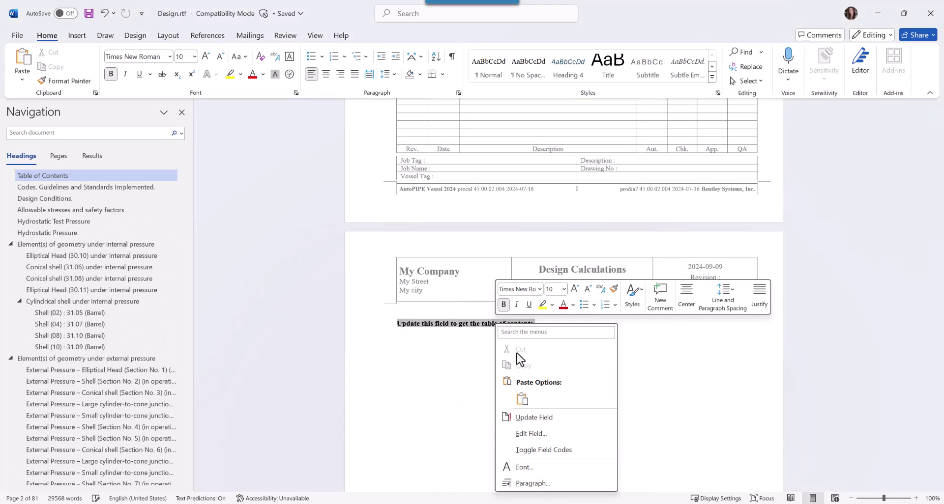
{"action": "left_click", "coordinate": [534, 418]}
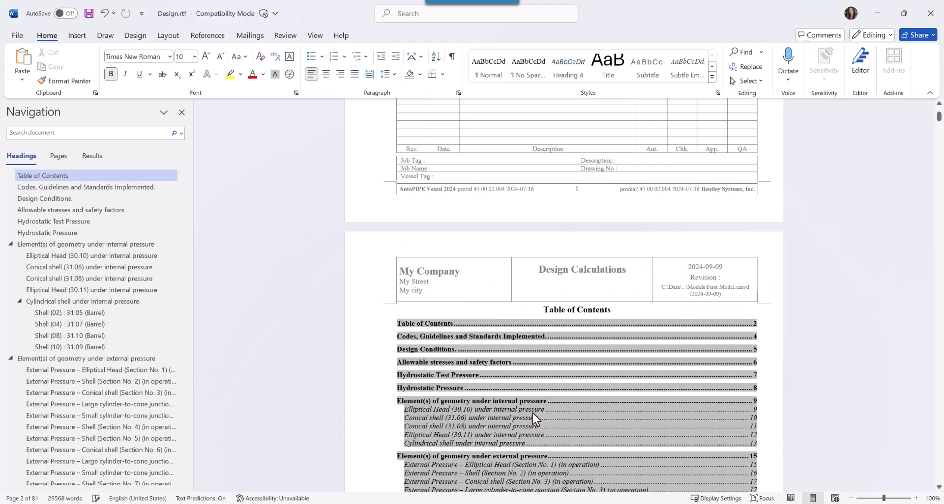
Step: Review the internal-pressure geometry, cylindrical shell and Summary of Forged Items sections
{"action": "scroll", "coordinate": [533, 413], "scroll_direction": "down", "scroll_amount": 8}
{"action": "scroll", "coordinate": [535, 415], "scroll_direction": "down", "scroll_amount": 3}
{"action": "scroll", "coordinate": [74, 422], "scroll_direction": "down", "scroll_amount": 2}
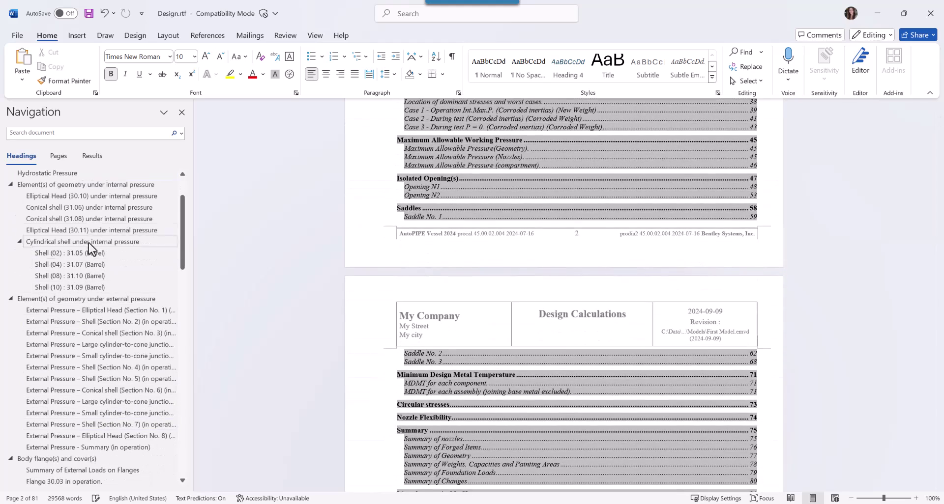
{"action": "left_click", "coordinate": [113, 184]}
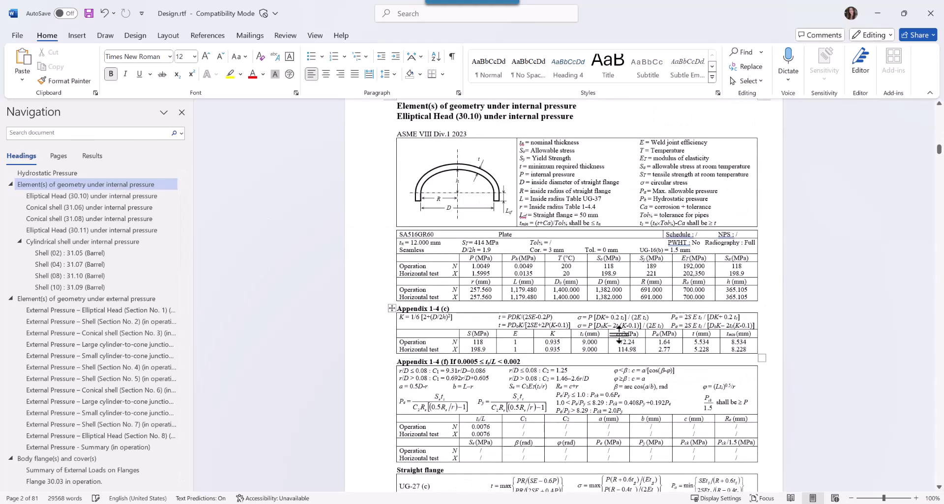
{"action": "scroll", "coordinate": [611, 346], "scroll_direction": "down", "scroll_amount": 3}
{"action": "scroll", "coordinate": [611, 345], "scroll_direction": "down", "scroll_amount": 4}
{"action": "left_click", "coordinate": [106, 243]}
{"action": "scroll", "coordinate": [113, 393], "scroll_direction": "down", "scroll_amount": 10}
{"action": "scroll", "coordinate": [95, 457], "scroll_direction": "down", "scroll_amount": 10}
{"action": "left_click", "coordinate": [69, 366]}
{"action": "scroll", "coordinate": [473, 295], "scroll_direction": "up", "scroll_amount": 3}
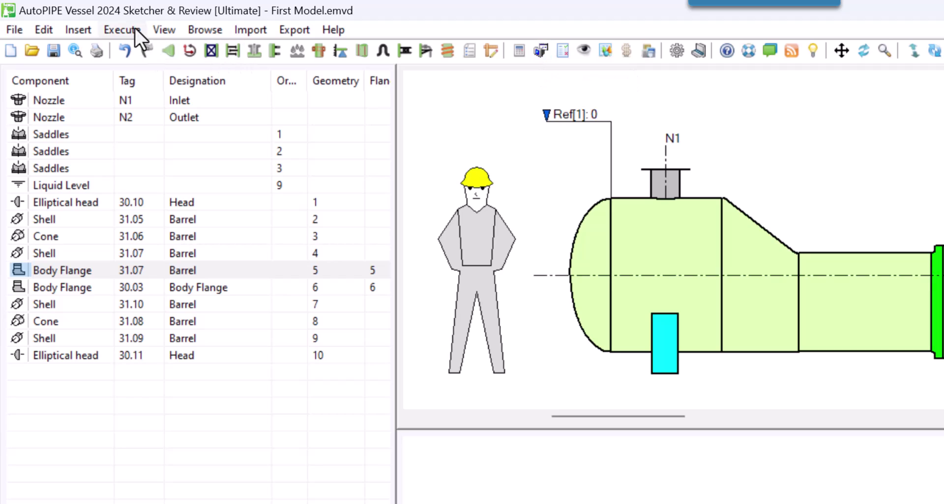
Step: Generate the Bill of Material via Generate Drawing, maximize the Excel BOM, then close it
{"action": "left_click", "coordinate": [128, 29]}
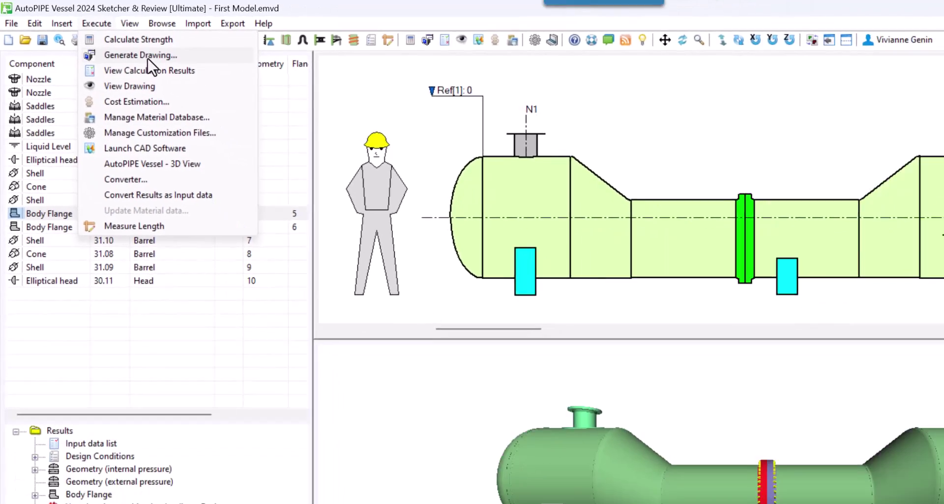
{"action": "left_click", "coordinate": [177, 69]}
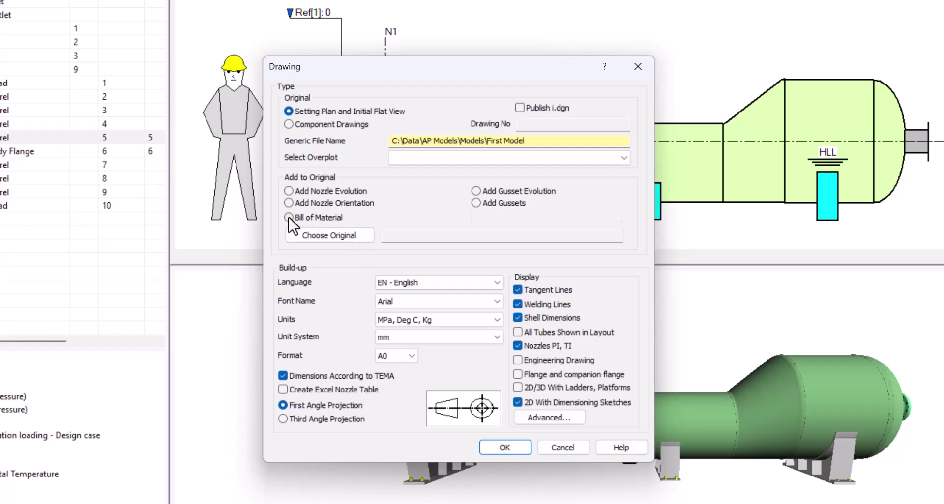
{"action": "left_click", "coordinate": [289, 218]}
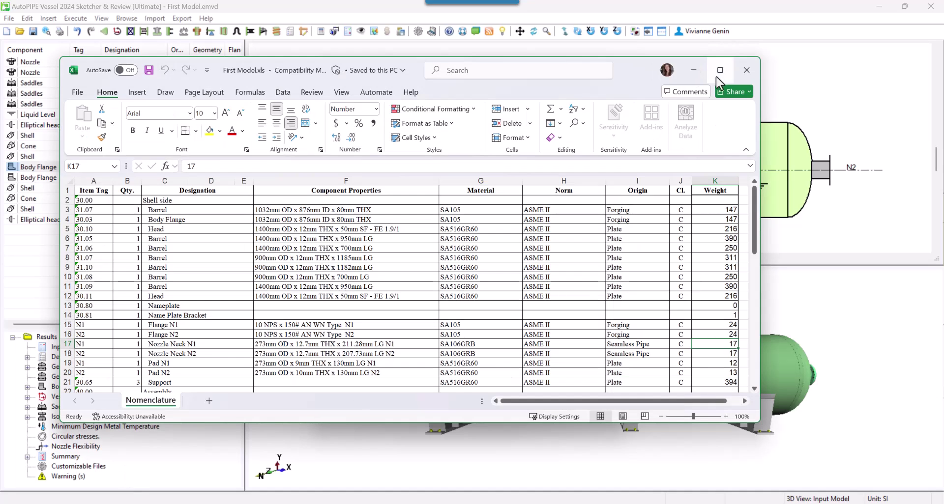
{"action": "left_click", "coordinate": [719, 71]}
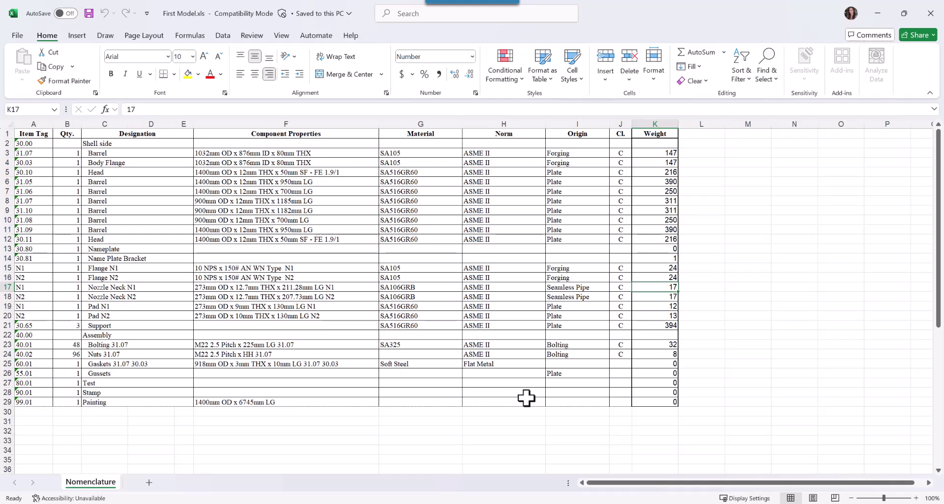
{"action": "left_click", "coordinate": [930, 13]}
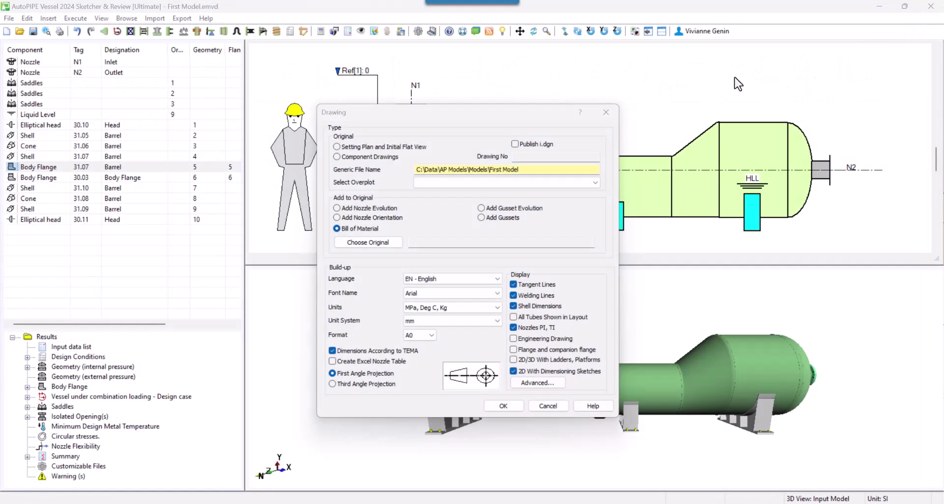
{"action": "left_click", "coordinate": [606, 112]}
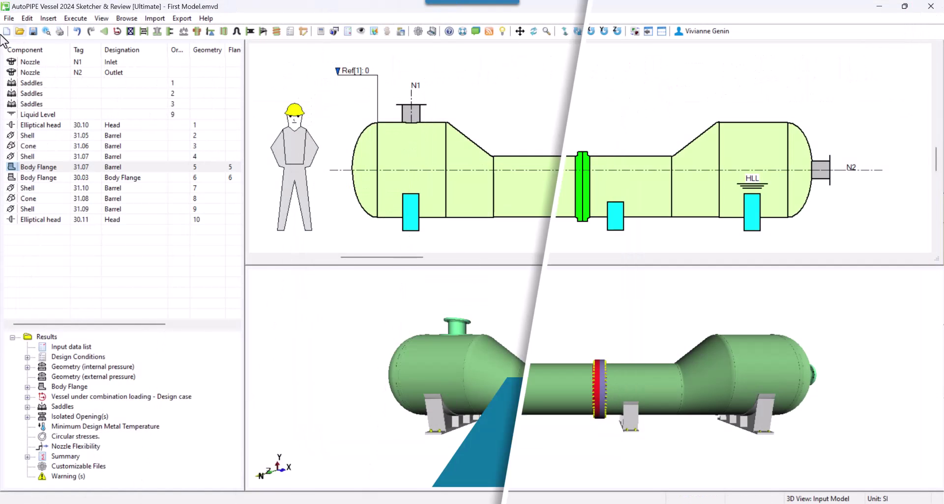
{"action": "left_click", "coordinate": [9, 18]}
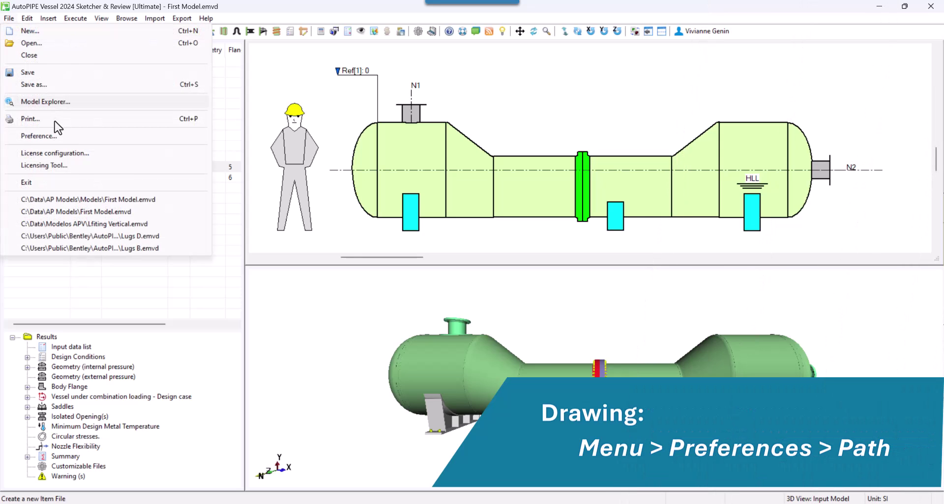
{"action": "left_click", "coordinate": [57, 137]}
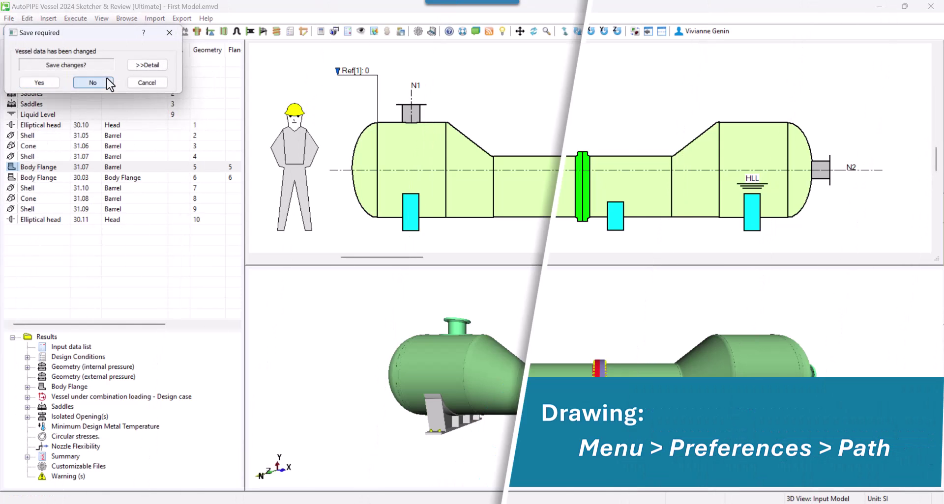
{"action": "left_click", "coordinate": [143, 112]}
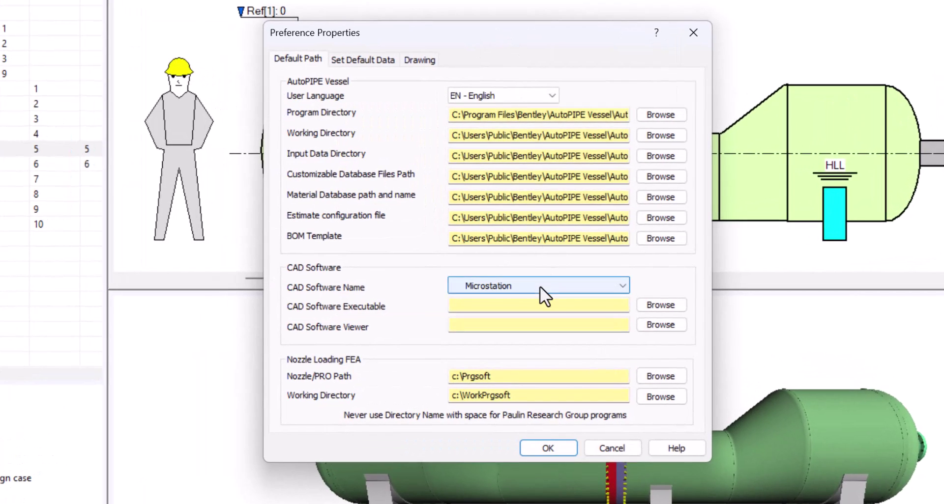
{"action": "left_click", "coordinate": [540, 286]}
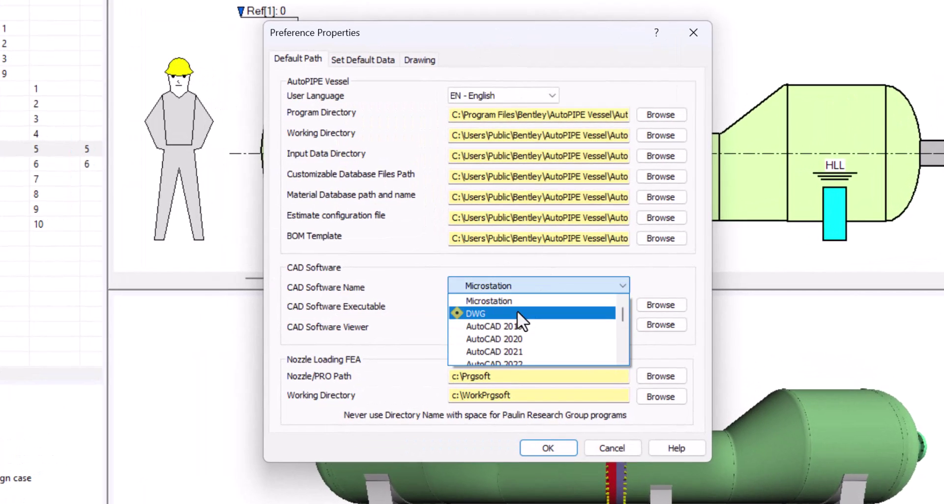
{"action": "scroll", "coordinate": [516, 334], "scroll_direction": "down", "scroll_amount": 2}
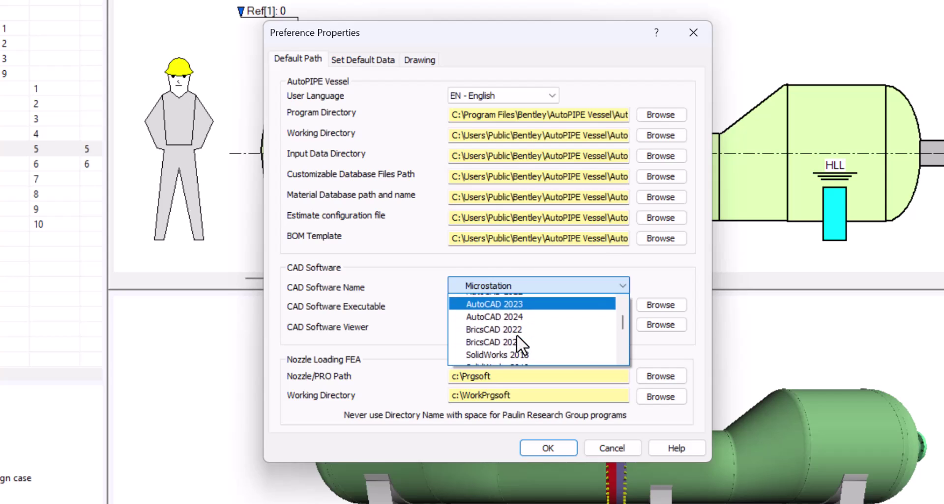
{"action": "scroll", "coordinate": [516, 335], "scroll_direction": "up", "scroll_amount": 2}
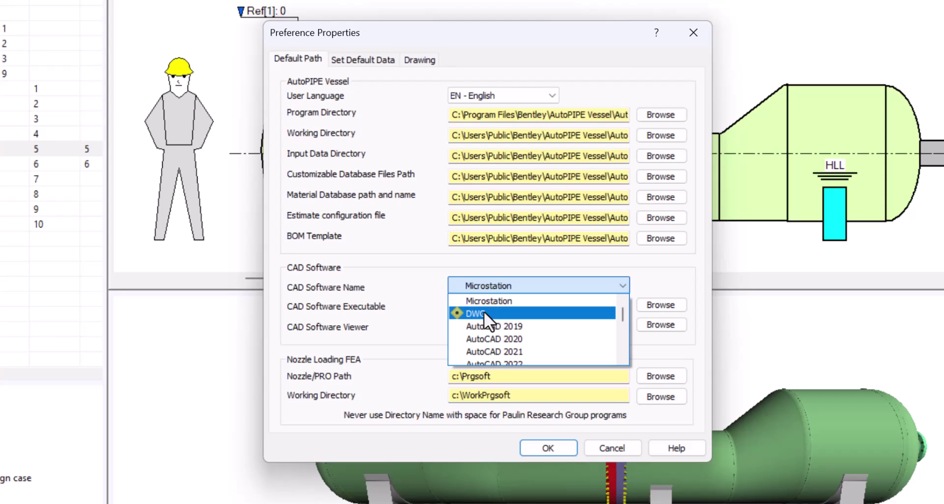
{"action": "left_click", "coordinate": [384, 308]}
{"action": "left_click", "coordinate": [456, 307]}
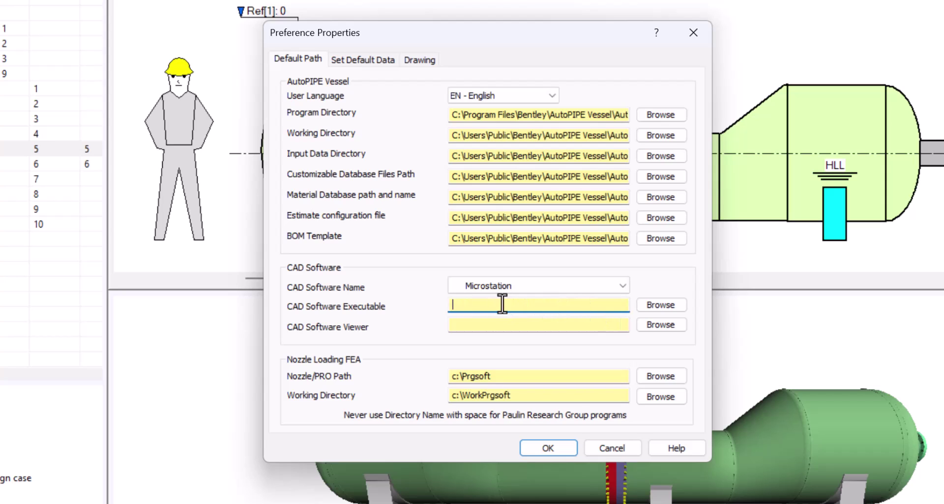
{"action": "left_click", "coordinate": [659, 306]}
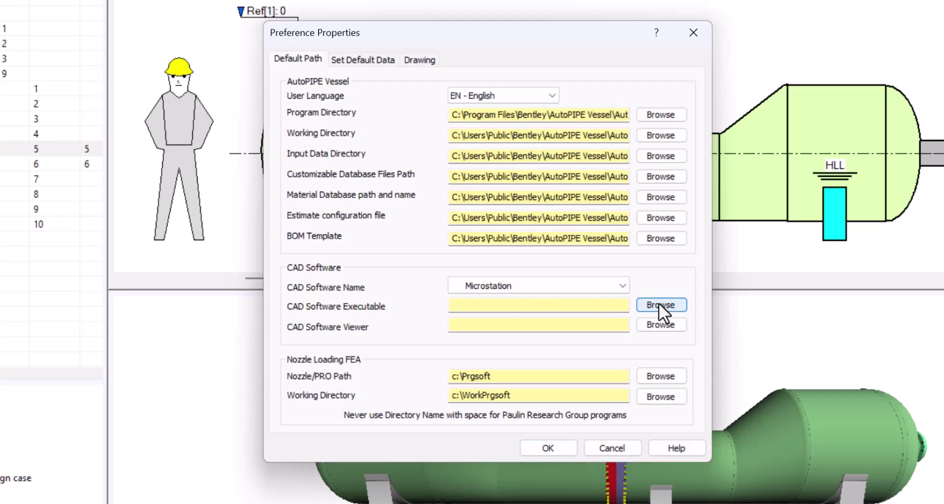
{"action": "left_click", "coordinate": [573, 305]}
{"action": "left_click", "coordinate": [569, 325]}
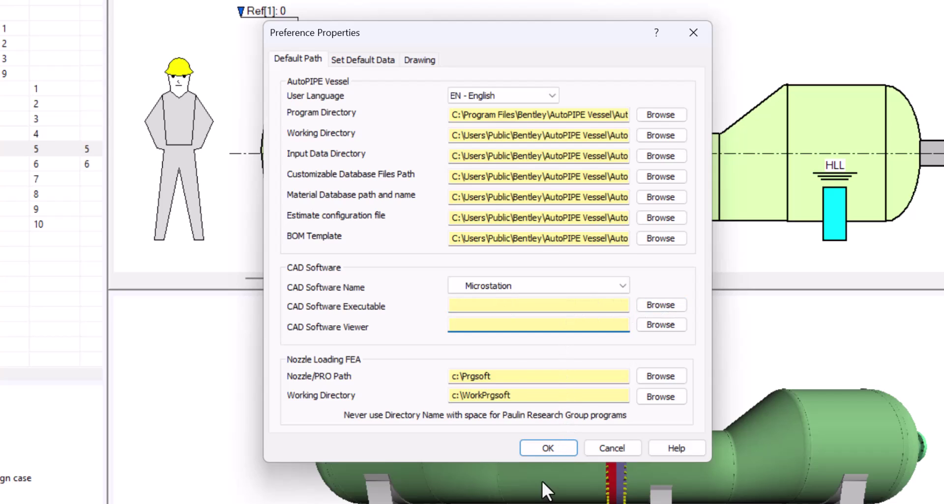
{"action": "left_click", "coordinate": [418, 60]}
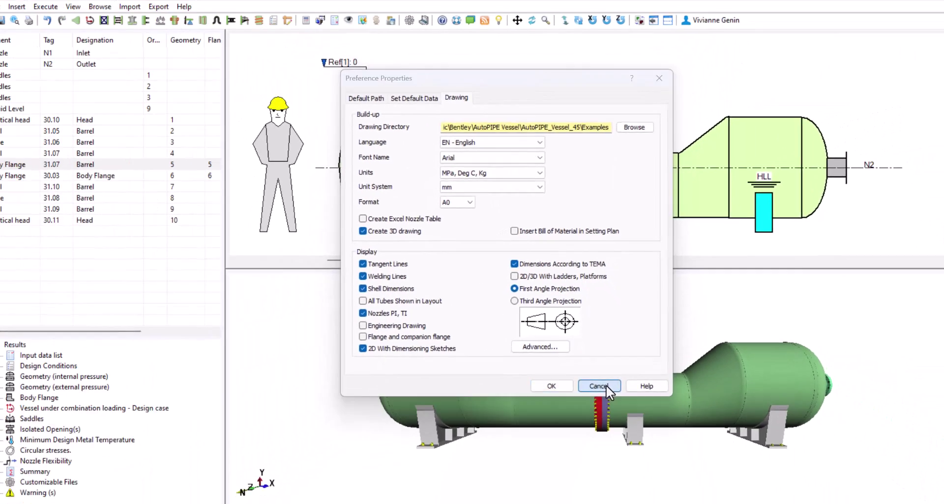
{"action": "left_click", "coordinate": [612, 440]}
Step: Keep Setting Plan and Initial Flat View with A0 sheet format and start drawing generation
{"action": "left_click", "coordinate": [335, 31]}
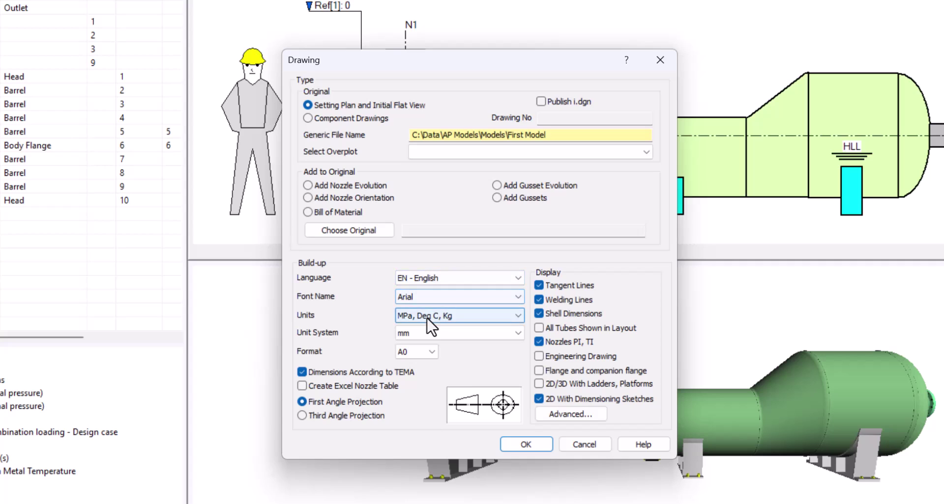
{"action": "left_click", "coordinate": [419, 351]}
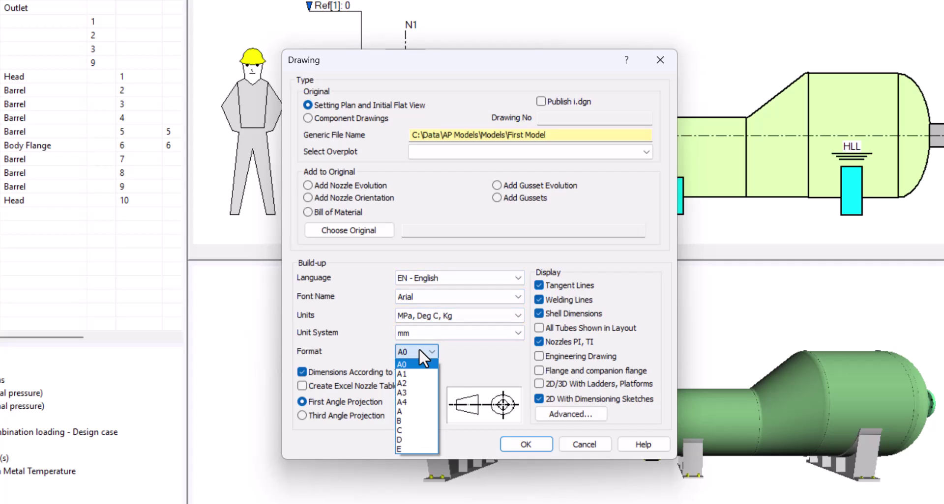
{"action": "left_click", "coordinate": [470, 362]}
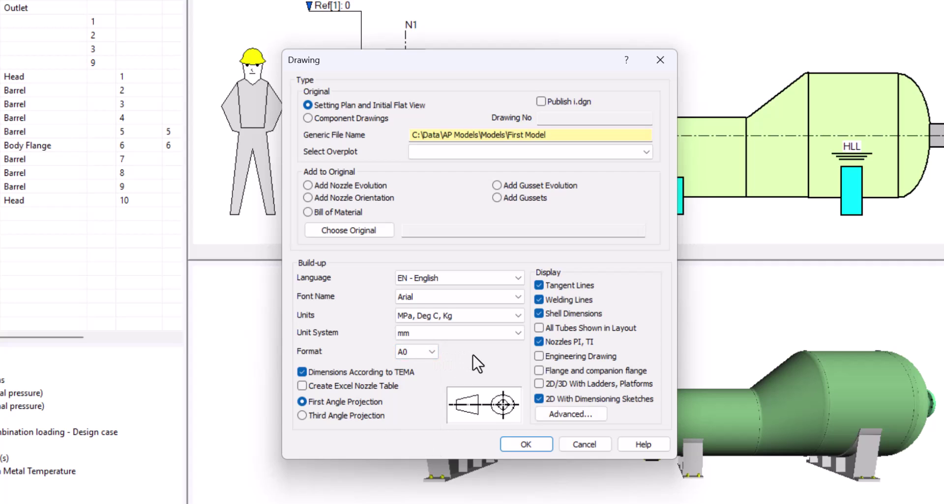
{"action": "left_click", "coordinate": [521, 439]}
{"action": "left_click", "coordinate": [525, 445]}
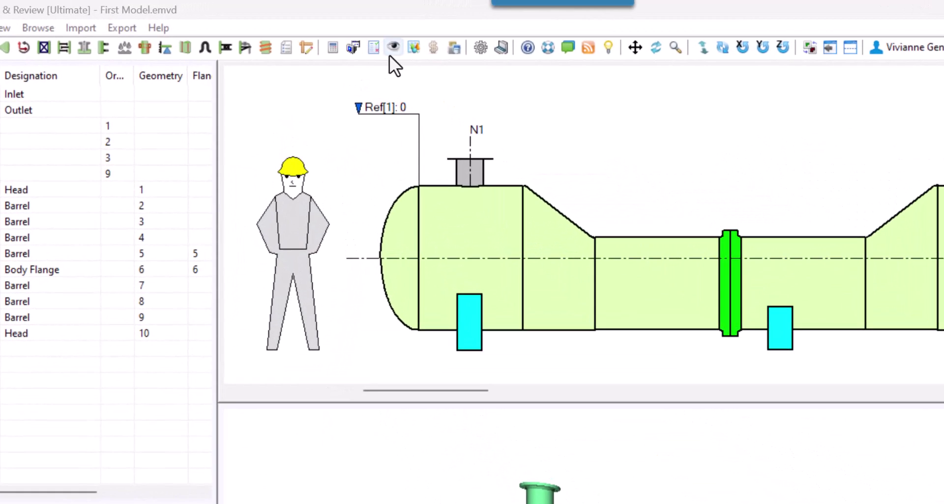
Step: Open the 3D model in Bentley View and fit the vessel in the top, isometric, front and right views
{"action": "left_click", "coordinate": [392, 52]}
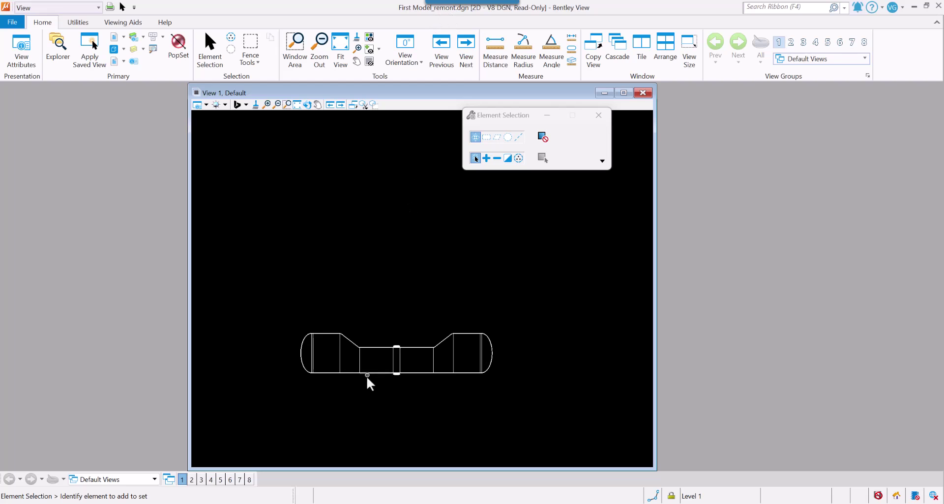
{"action": "left_click", "coordinate": [289, 464]}
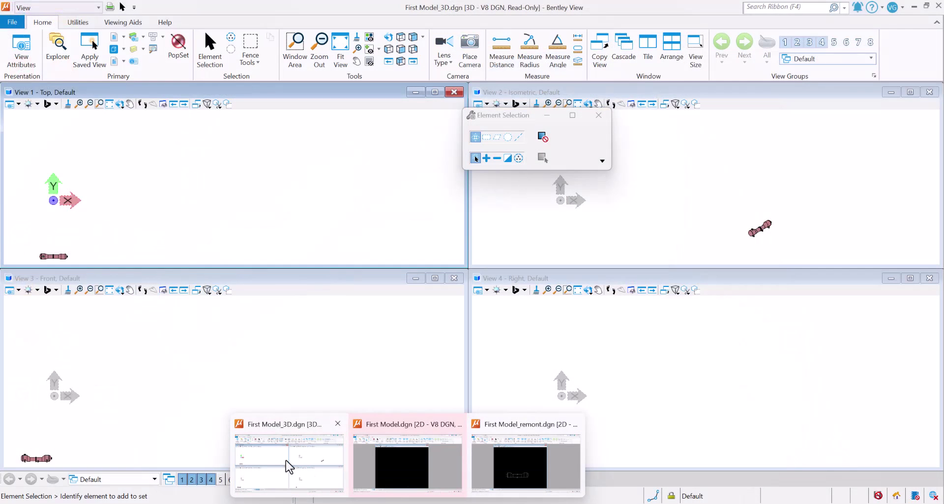
{"action": "left_click", "coordinate": [109, 104]}
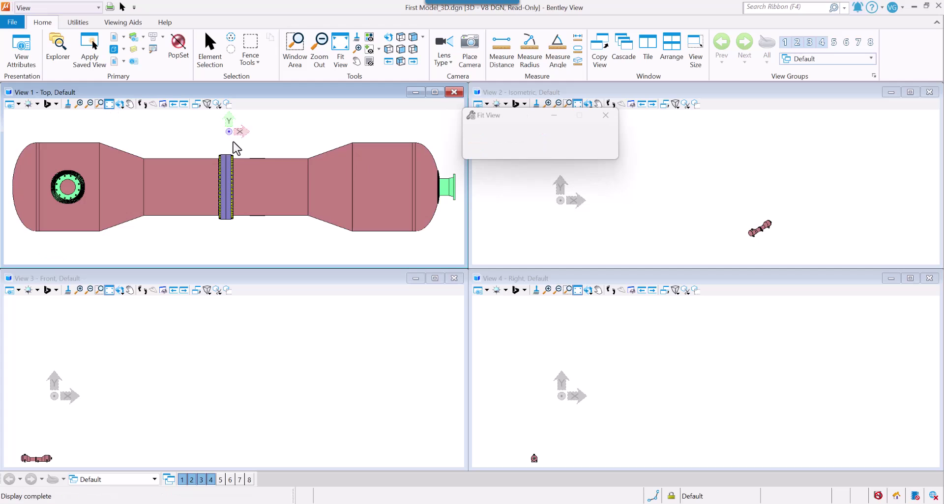
{"action": "left_click", "coordinate": [579, 104]}
{"action": "left_click", "coordinate": [109, 290]}
{"action": "left_click", "coordinate": [578, 291]}
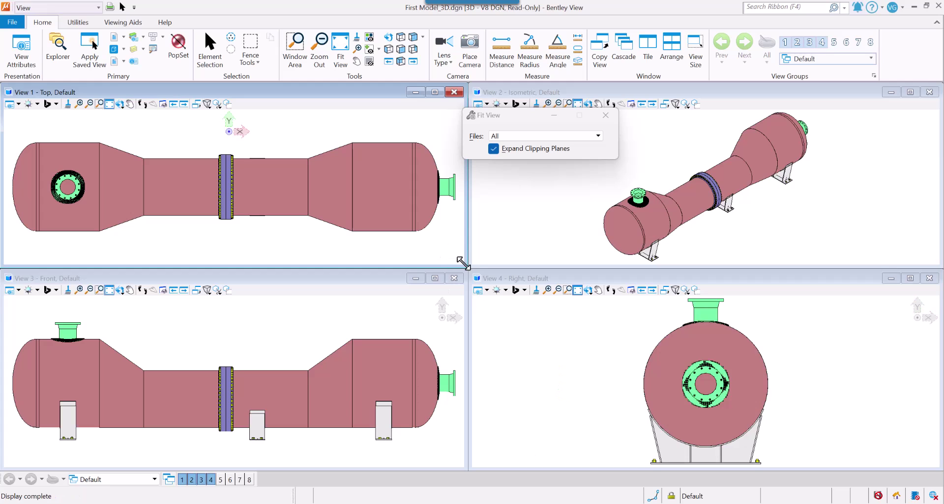
Step: Enlarge View 1 over the others and rotate it to an isometric angle
{"action": "left_click_drag", "start_coordinate": [462, 265], "coordinate": [706, 450]}
{"action": "left_click", "coordinate": [119, 104]}
{"action": "left_click", "coordinate": [238, 270]}
{"action": "left_click", "coordinate": [570, 268]}
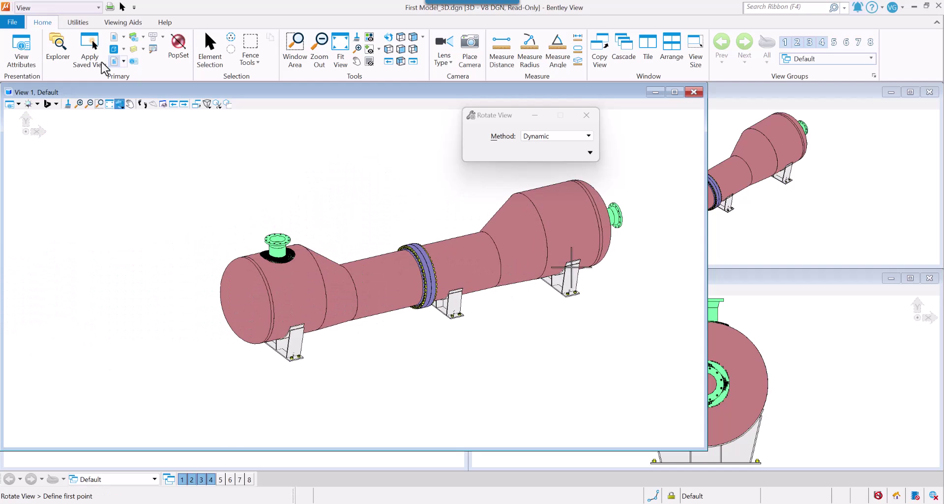
Step: Apply the Transparent:Shadows display style, then switch to First Model.dgn and list its models
{"action": "left_click", "coordinate": [11, 104]}
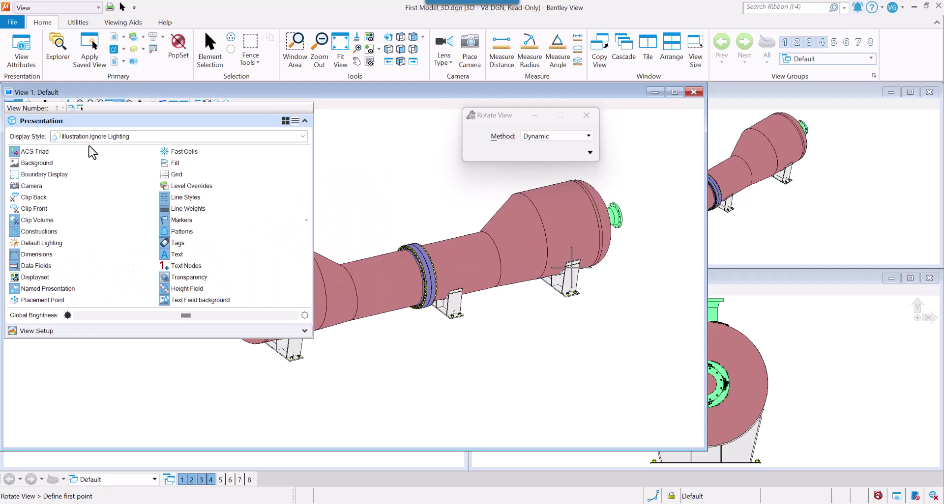
{"action": "left_click", "coordinate": [302, 136]}
{"action": "scroll", "coordinate": [145, 224], "scroll_direction": "down", "scroll_amount": 5}
{"action": "scroll", "coordinate": [130, 231], "scroll_direction": "down", "scroll_amount": 2}
{"action": "left_click", "coordinate": [116, 244]}
{"action": "left_click", "coordinate": [439, 293]}
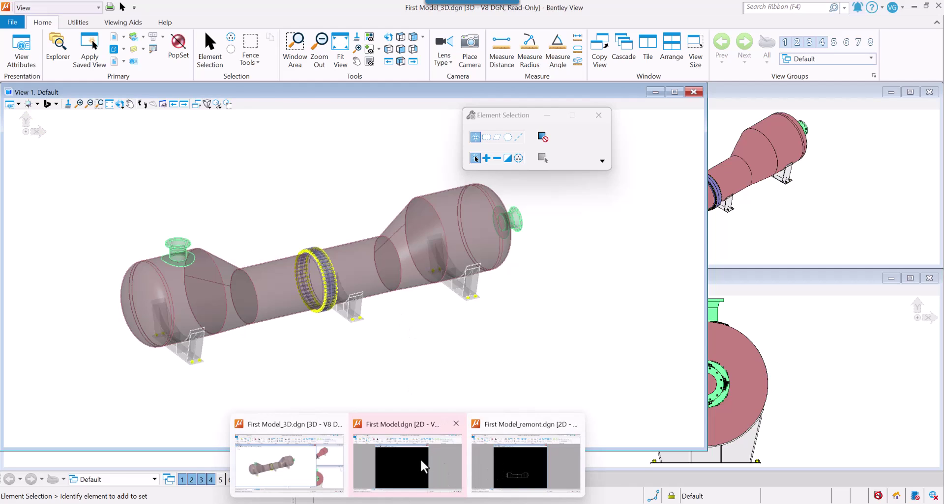
{"action": "left_click", "coordinate": [423, 462]}
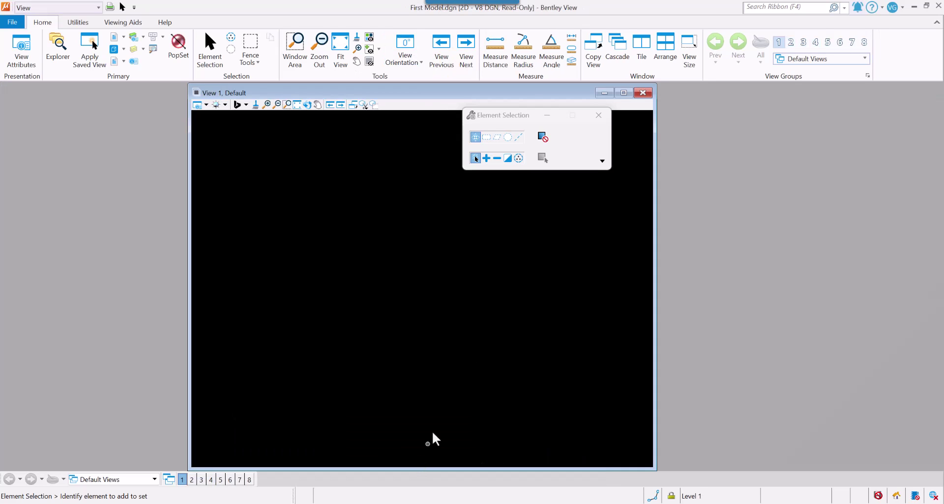
{"action": "left_click", "coordinate": [114, 49]}
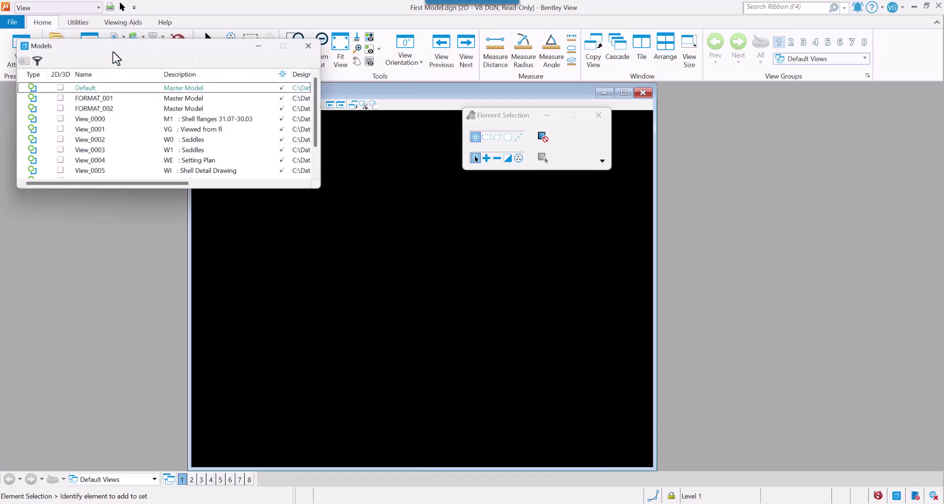
Step: Open the FORMAT_001 sheet and zoom and pan to its design conditions table
{"action": "double_click", "coordinate": [164, 98]}
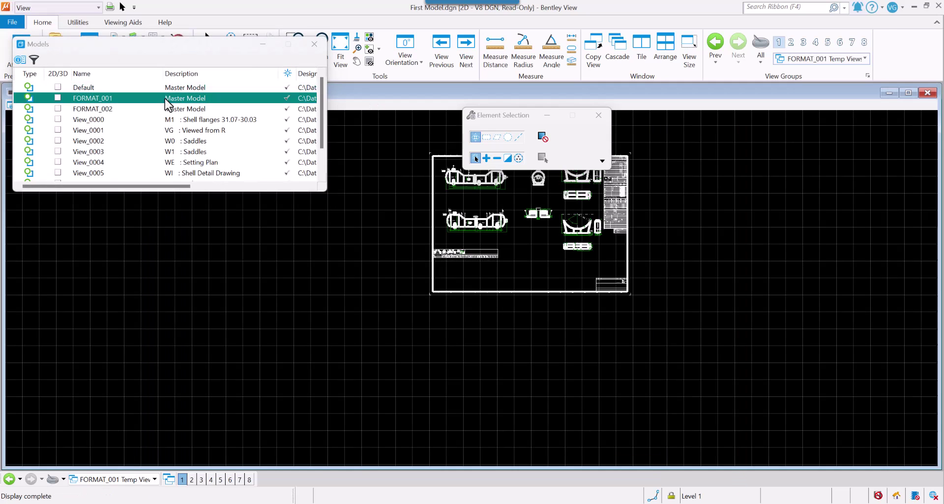
{"action": "left_click", "coordinate": [598, 115]}
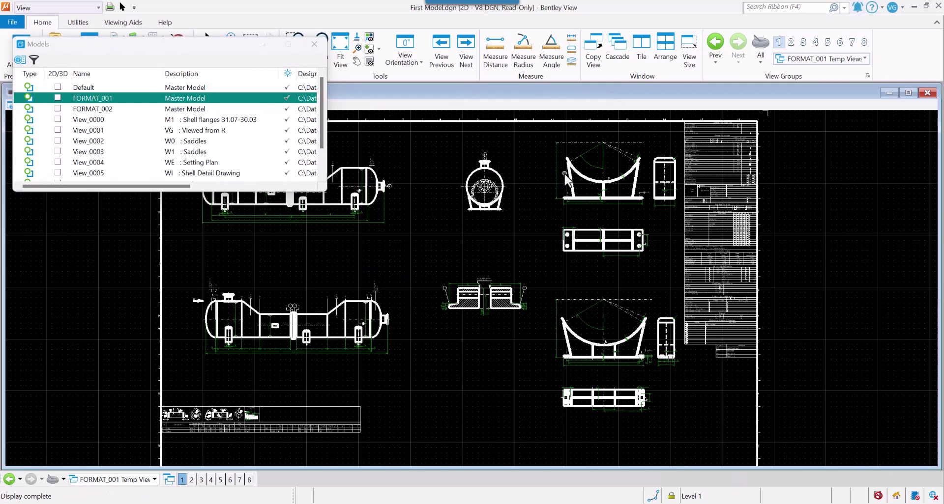
{"action": "scroll", "coordinate": [565, 181], "scroll_direction": "down", "scroll_amount": 2}
{"action": "scroll", "coordinate": [421, 287], "scroll_direction": "up", "scroll_amount": 2}
{"action": "scroll", "coordinate": [420, 184], "scroll_direction": "up", "scroll_amount": 2}
{"action": "middle_click_drag", "start_coordinate": [742, 325], "coordinate": [422, 331]}
{"action": "middle_click_drag", "start_coordinate": [836, 379], "coordinate": [450, 409]}
{"action": "scroll", "coordinate": [452, 259], "scroll_direction": "up", "scroll_amount": 4}
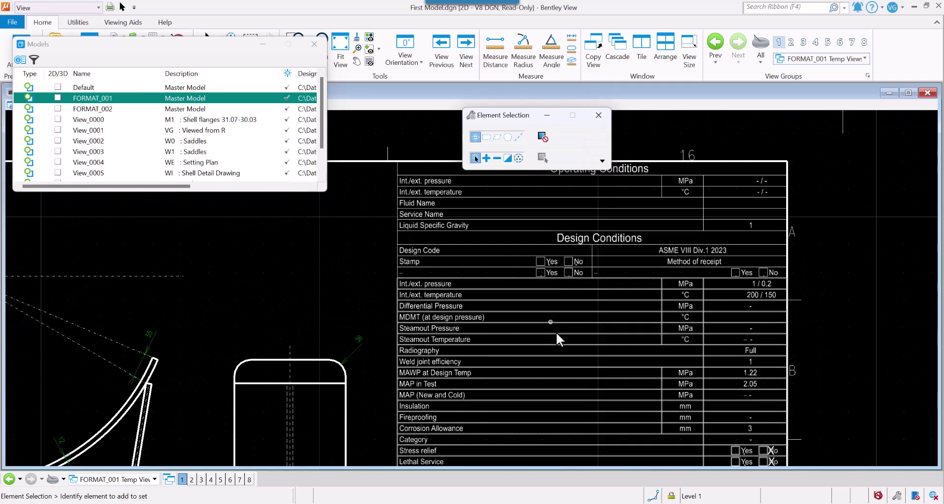
Step: Review the hydrotest rows, foundation loads, saddle drawings and vessel elevation, then open FORMAT_002
{"action": "mouse_move", "coordinate": [565, 411]}
{"action": "middle_mouse_down"}
{"action": "mouse_move", "coordinate": [592, 249]}
{"action": "mouse_move", "coordinate": [579, 229]}
{"action": "mouse_move", "coordinate": [579, 187]}
{"action": "middle_mouse_up"}
{"action": "middle_click_drag", "start_coordinate": [578, 405], "coordinate": [585, 197]}
{"action": "middle_click_drag", "start_coordinate": [546, 352], "coordinate": [528, 235]}
{"action": "scroll", "coordinate": [527, 235], "scroll_direction": "down", "scroll_amount": 3}
{"action": "mouse_move", "coordinate": [362, 382]}
{"action": "middle_mouse_down"}
{"action": "mouse_move", "coordinate": [364, 355]}
{"action": "mouse_move", "coordinate": [437, 275]}
{"action": "middle_mouse_up"}
{"action": "scroll", "coordinate": [299, 387], "scroll_direction": "down", "scroll_amount": 2}
{"action": "mouse_move", "coordinate": [299, 387]}
{"action": "middle_mouse_down"}
{"action": "mouse_move", "coordinate": [621, 279]}
{"action": "mouse_move", "coordinate": [710, 283]}
{"action": "middle_mouse_up"}
{"action": "middle_click_drag", "start_coordinate": [426, 372], "coordinate": [578, 382]}
{"action": "double_click", "coordinate": [40, 110]}
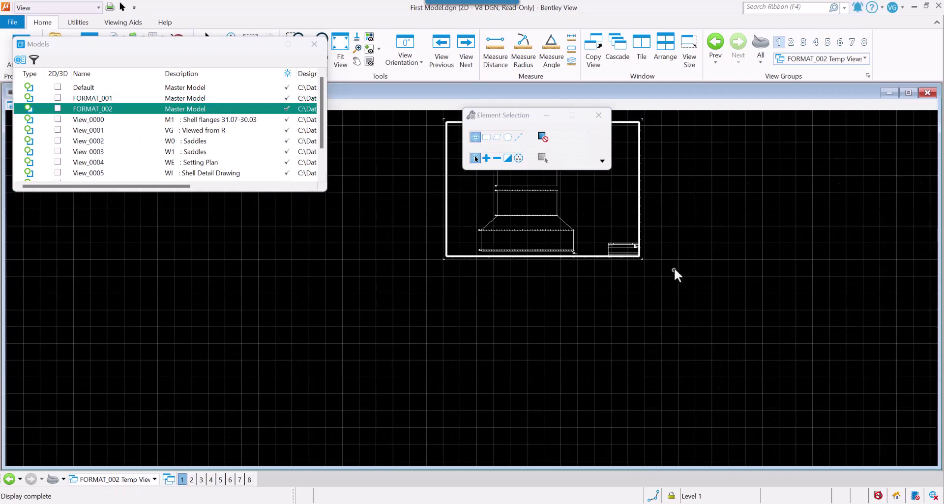
Step: Zoom in on the FORMAT_002 sheet, then open the View_0002 Saddles drawing
{"action": "scroll", "coordinate": [601, 275], "scroll_direction": "up", "scroll_amount": 3}
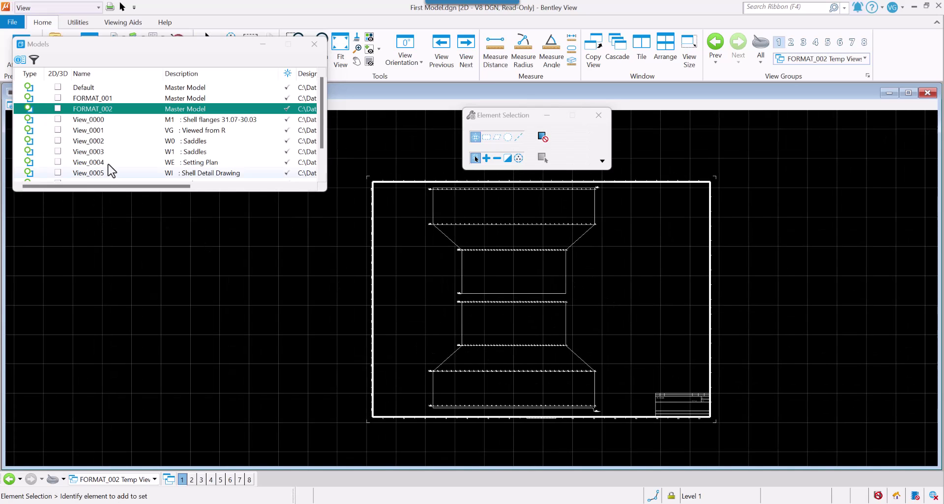
{"action": "double_click", "coordinate": [89, 144]}
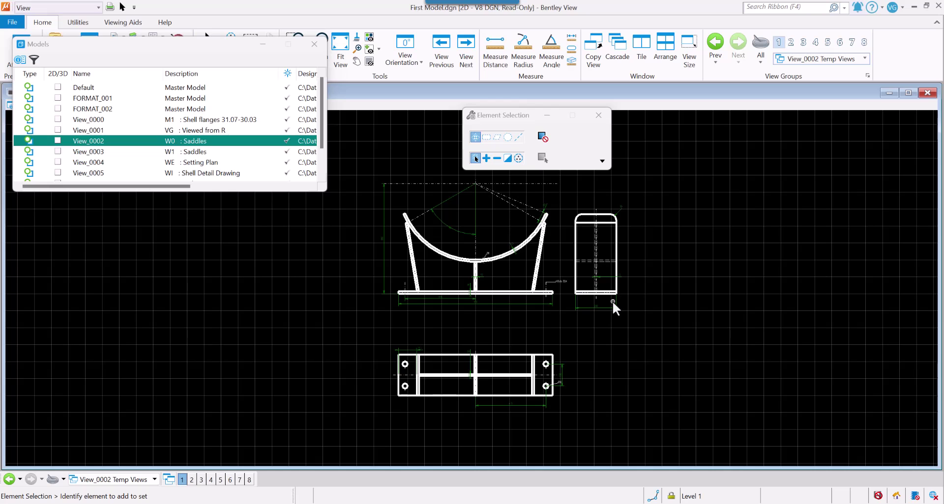
Step: Close Bentley View and generate Component Drawings in A4 format from AutoPIPE Vessel
{"action": "left_click", "coordinate": [937, 6]}
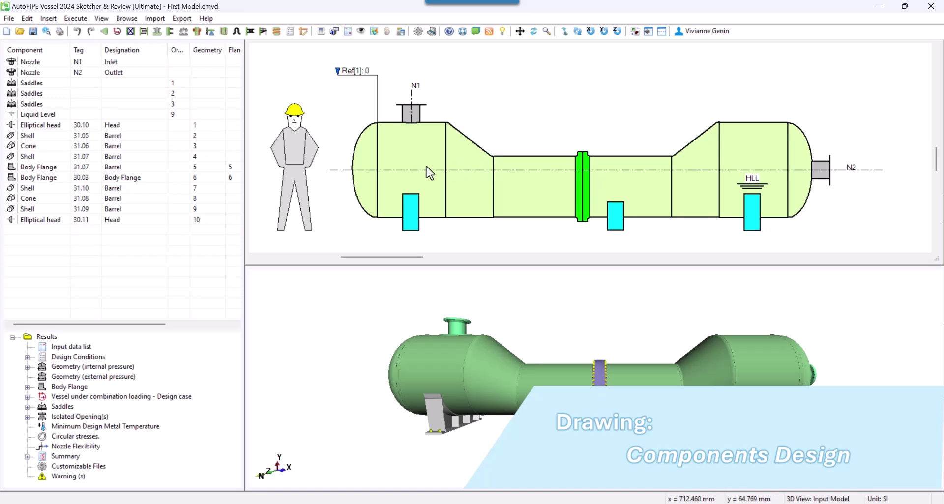
{"action": "left_click", "coordinate": [334, 31]}
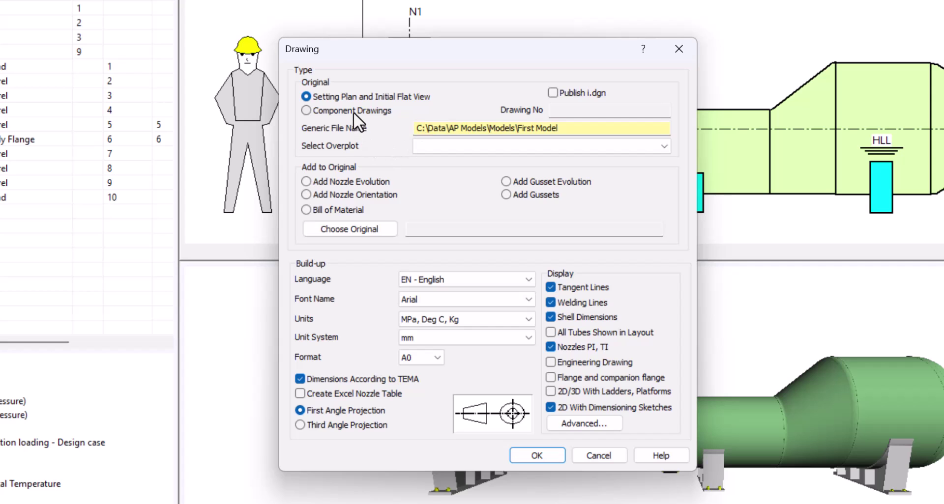
{"action": "left_click", "coordinate": [362, 137]}
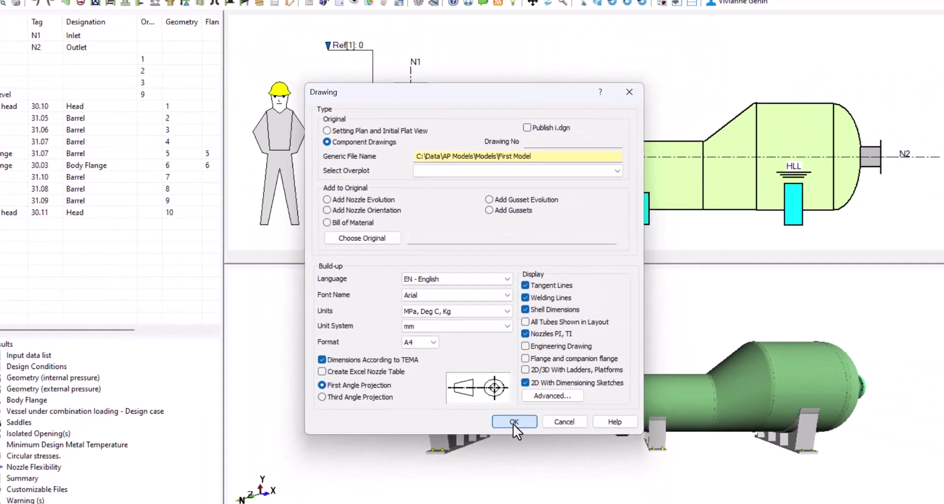
{"action": "left_click", "coordinate": [537, 456]}
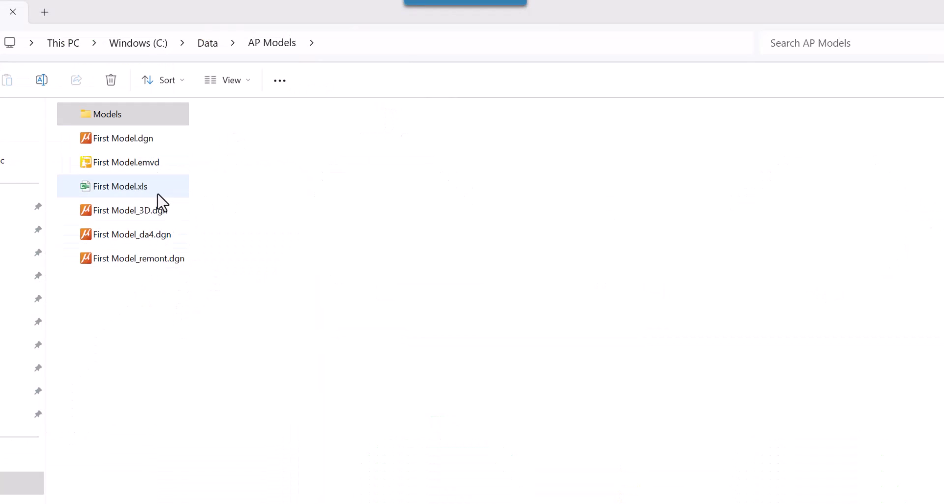
Step: Browse the First Model output files in AP Models and open First Model_da4.dgn in Bentley View
{"action": "left_click", "coordinate": [136, 191]}
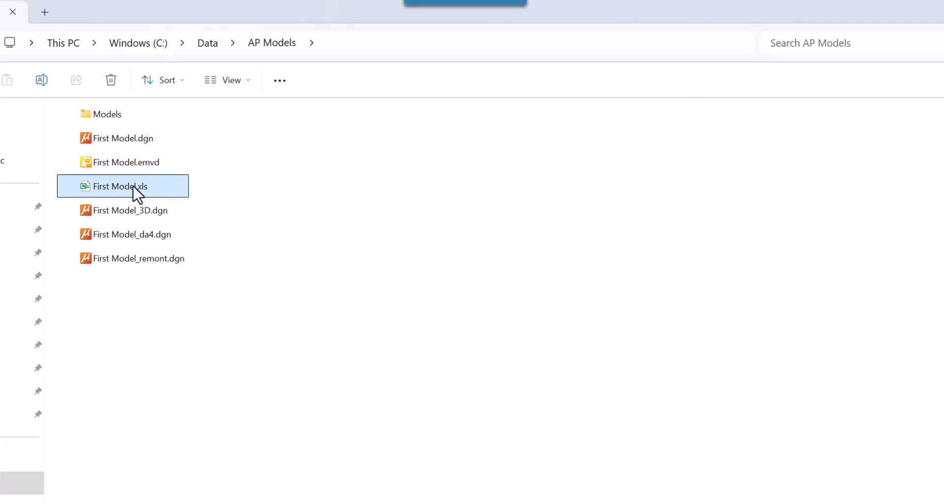
{"action": "left_click", "coordinate": [132, 140]}
{"action": "left_click", "coordinate": [160, 213]}
{"action": "left_click", "coordinate": [161, 258]}
{"action": "left_click", "coordinate": [153, 241]}
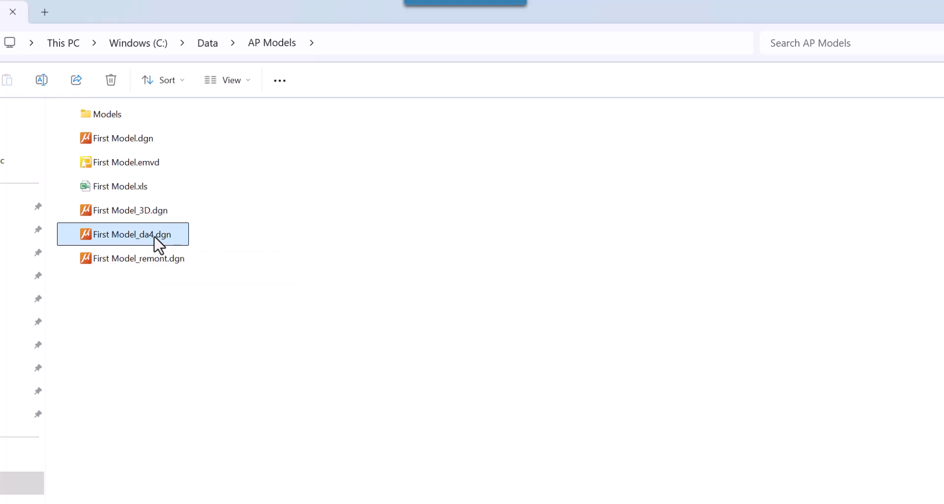
{"action": "double_click", "coordinate": [159, 244]}
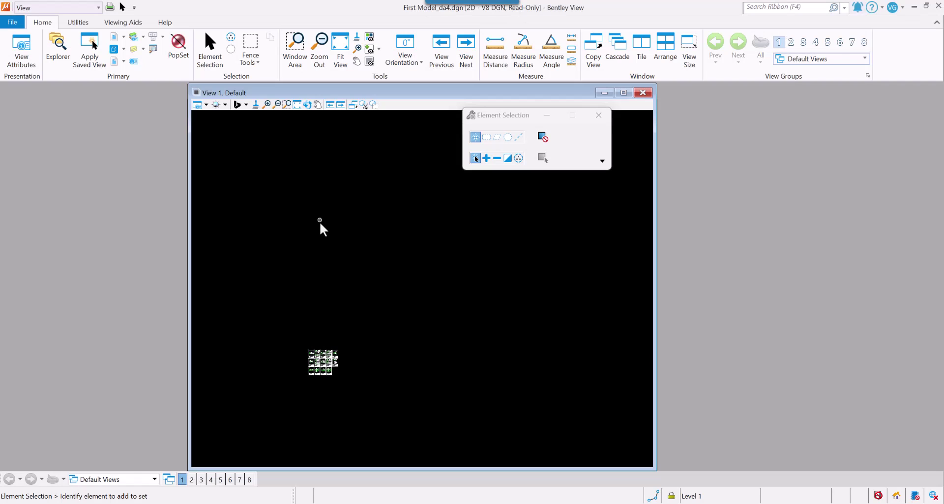
Step: Zoom and pan across the component drawing sheets to the barrel sheet and sheet 3
{"action": "scroll", "coordinate": [333, 381], "scroll_direction": "up", "scroll_amount": 3}
{"action": "scroll", "coordinate": [238, 225], "scroll_direction": "up", "scroll_amount": 2}
{"action": "middle_click_drag", "start_coordinate": [238, 226], "coordinate": [413, 246]}
{"action": "scroll", "coordinate": [387, 239], "scroll_direction": "up", "scroll_amount": 3}
{"action": "scroll", "coordinate": [438, 340], "scroll_direction": "up", "scroll_amount": 3}
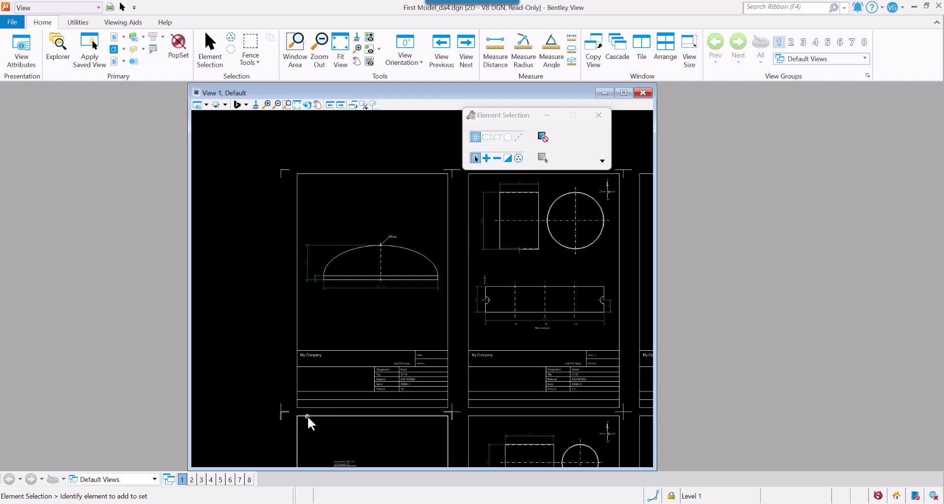
{"action": "scroll", "coordinate": [422, 366], "scroll_direction": "up", "scroll_amount": 2}
{"action": "mouse_move", "coordinate": [521, 339]}
{"action": "middle_mouse_down"}
{"action": "mouse_move", "coordinate": [529, 335]}
{"action": "mouse_move", "coordinate": [295, 393]}
{"action": "middle_mouse_up"}
{"action": "mouse_move", "coordinate": [626, 389]}
{"action": "middle_mouse_down"}
{"action": "mouse_move", "coordinate": [515, 408]}
{"action": "mouse_move", "coordinate": [328, 417]}
{"action": "middle_mouse_up"}
{"action": "middle_click_drag", "start_coordinate": [590, 403], "coordinate": [293, 412]}
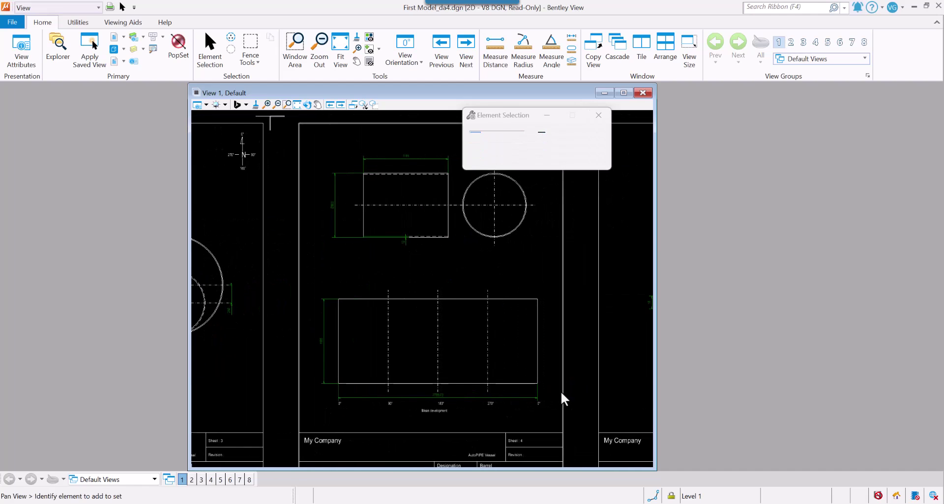
{"action": "mouse_move", "coordinate": [561, 396]}
{"action": "middle_mouse_down"}
{"action": "mouse_move", "coordinate": [335, 398]}
{"action": "mouse_move", "coordinate": [388, 393]}
{"action": "middle_mouse_up"}
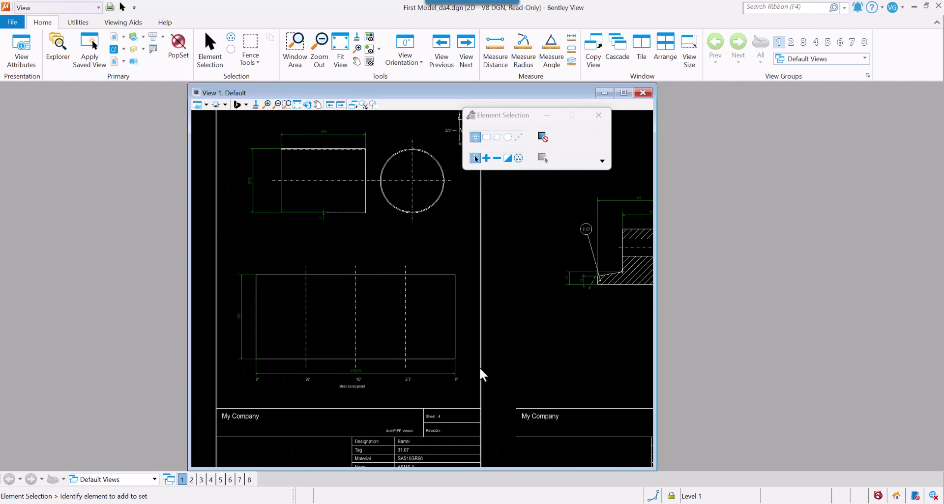
{"action": "middle_click_drag", "start_coordinate": [335, 379], "coordinate": [625, 392]}
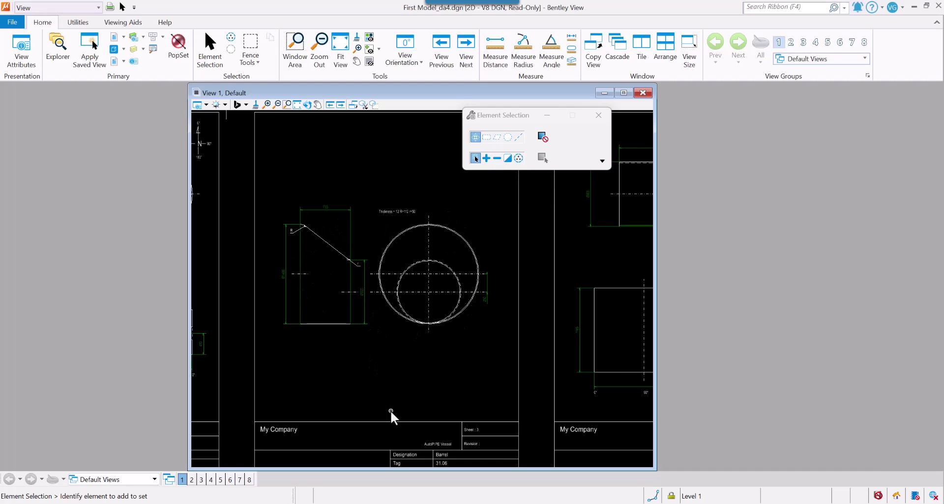
Step: Pan down to the lower sheet and over to the Body Flange sheet, then close Bentley View
{"action": "middle_click_drag", "start_coordinate": [390, 413], "coordinate": [407, 168]}
{"action": "middle_click_drag", "start_coordinate": [398, 352], "coordinate": [399, 278]}
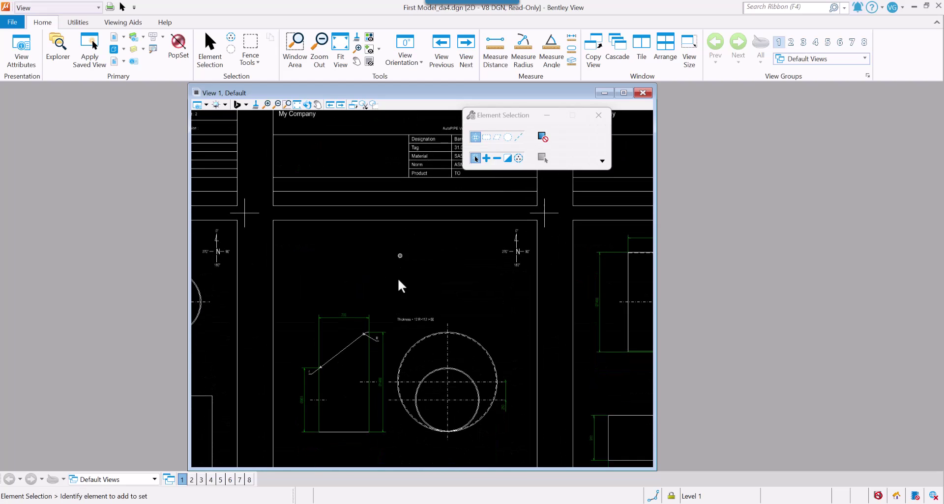
{"action": "middle_click_drag", "start_coordinate": [393, 337], "coordinate": [347, 301]}
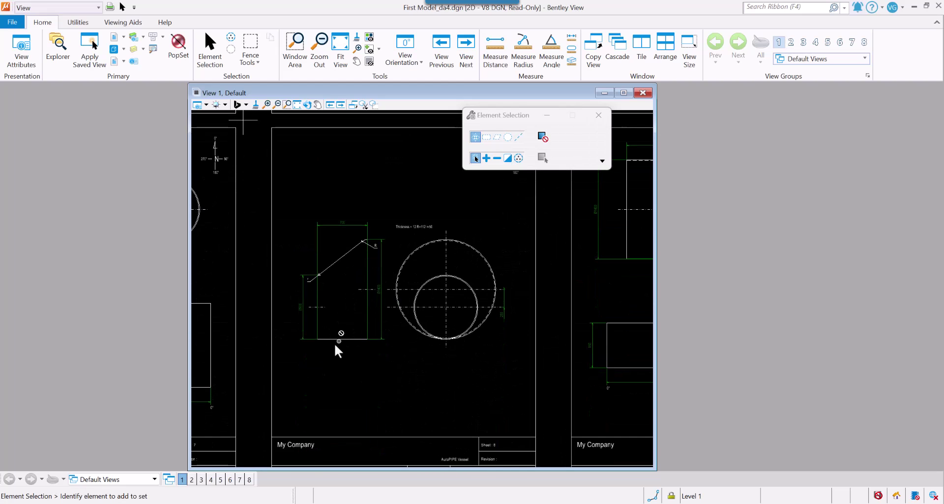
{"action": "middle_click_drag", "start_coordinate": [337, 348], "coordinate": [550, 355]}
{"action": "mouse_move", "coordinate": [338, 395]}
{"action": "middle_mouse_down"}
{"action": "mouse_move", "coordinate": [543, 332]}
{"action": "mouse_move", "coordinate": [629, 332]}
{"action": "middle_mouse_up"}
{"action": "middle_click_drag", "start_coordinate": [310, 386], "coordinate": [397, 380]}
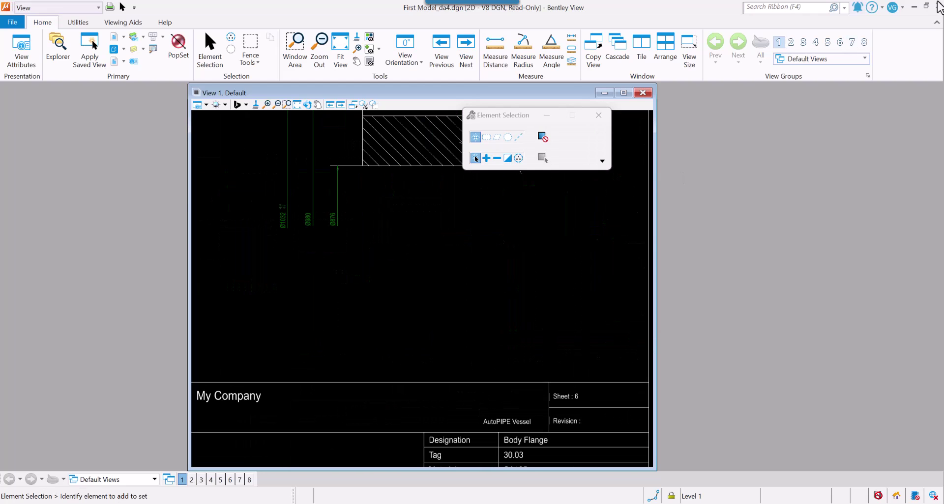
{"action": "left_click", "coordinate": [938, 5]}
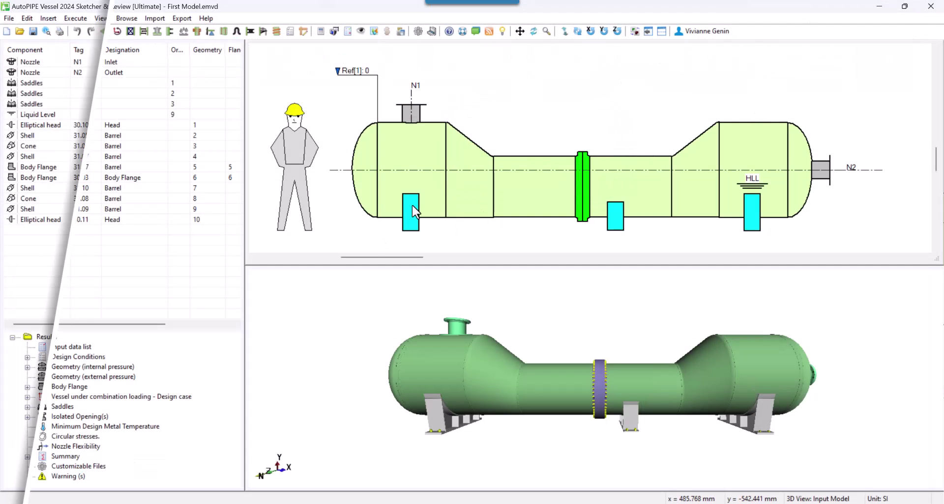
{"action": "left_click", "coordinate": [413, 157]}
{"action": "right_click", "coordinate": [413, 156]}
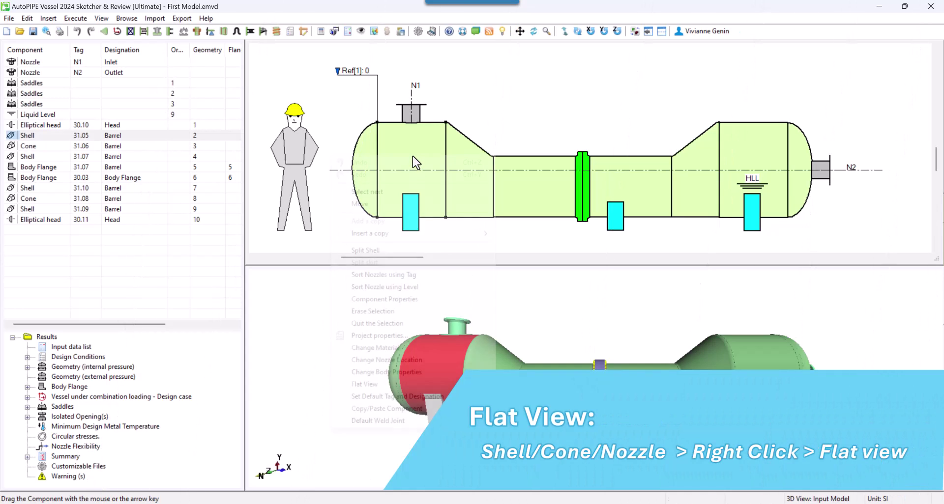
{"action": "left_click", "coordinate": [365, 384]}
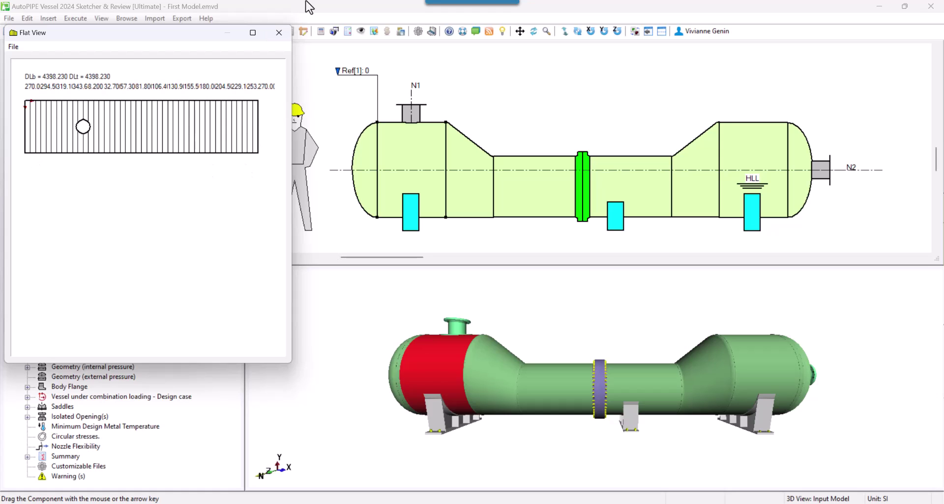
{"action": "left_click", "coordinate": [279, 33]}
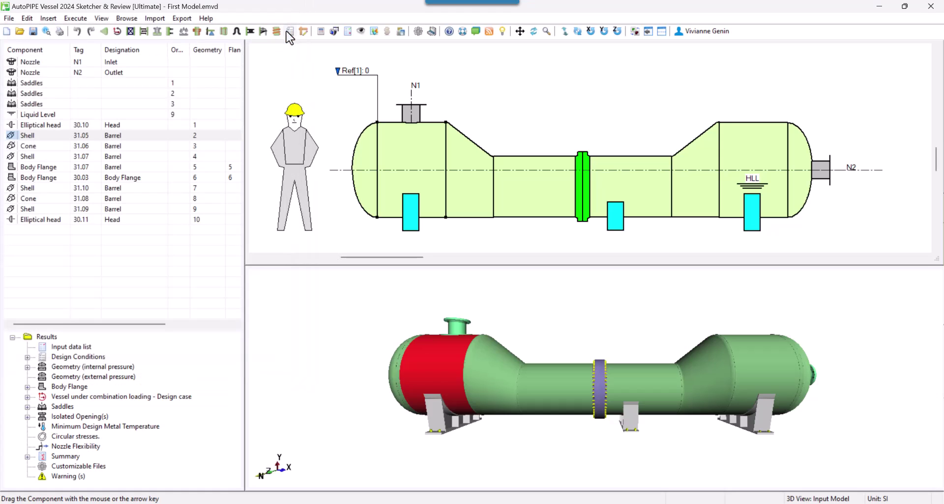
Step: Set shell 31.05's Weld Orientation 1 to 90° and Weld Orientation 2 to 45°
{"action": "right_click", "coordinate": [417, 159]}
{"action": "key", "text": "Escape"}
{"action": "double_click", "coordinate": [437, 158]}
{"action": "left_click", "coordinate": [601, 238]}
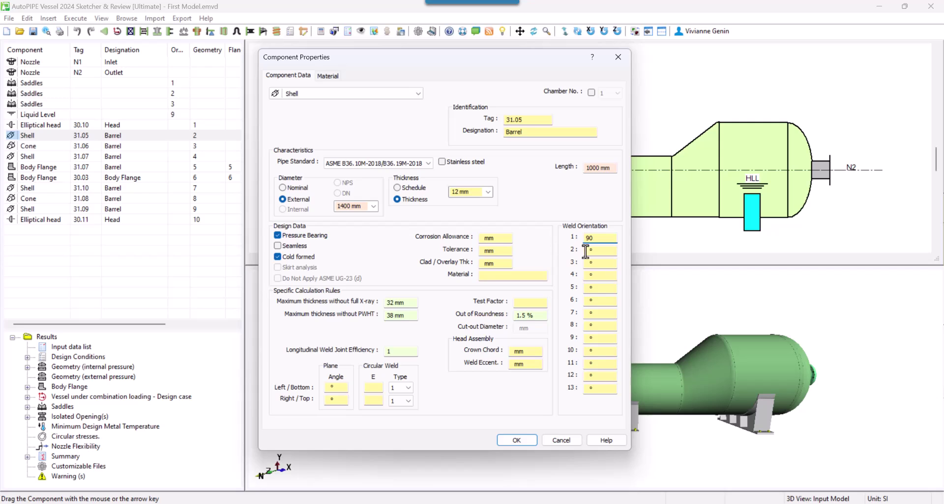
{"action": "key", "text": "Tab"}
{"action": "key", "text": "Return"}
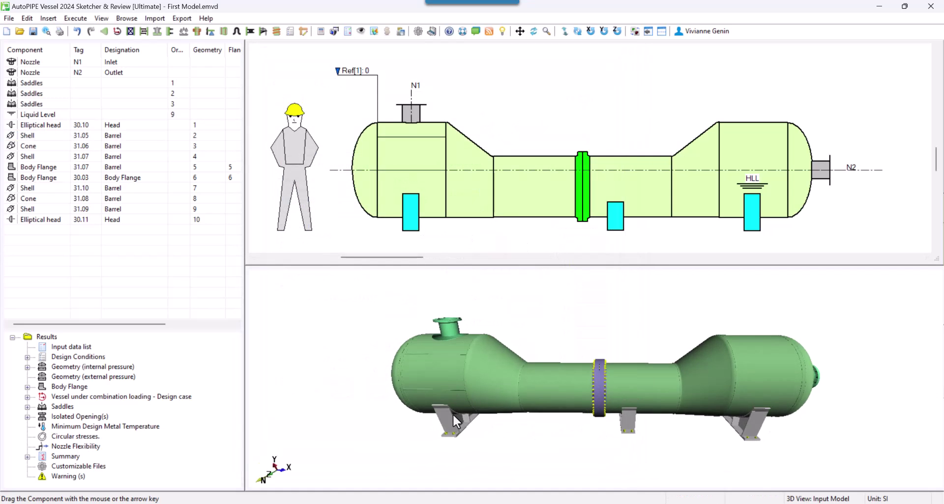
Step: Show the shell's updated flat view with its two welds, then close it
{"action": "right_click", "coordinate": [430, 388]}
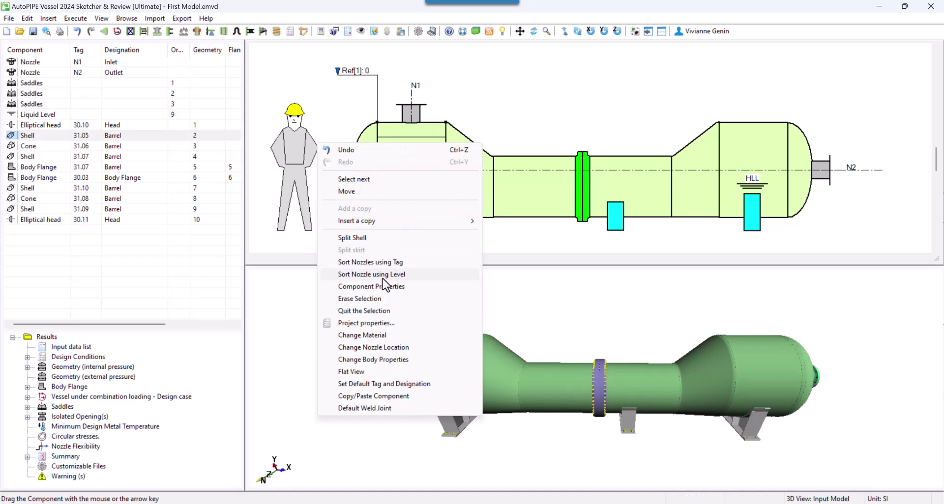
{"action": "left_click", "coordinate": [351, 372]}
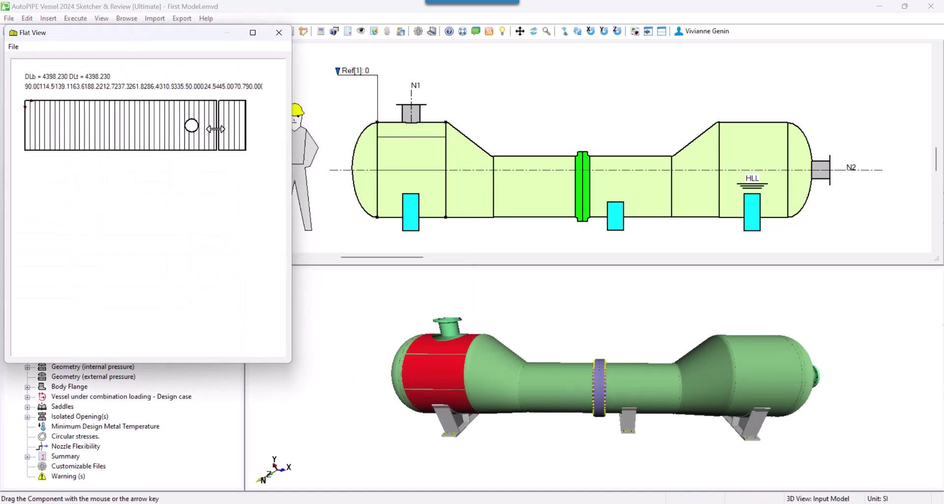
{"action": "left_click_drag", "start_coordinate": [216, 42], "coordinate": [411, 99]}
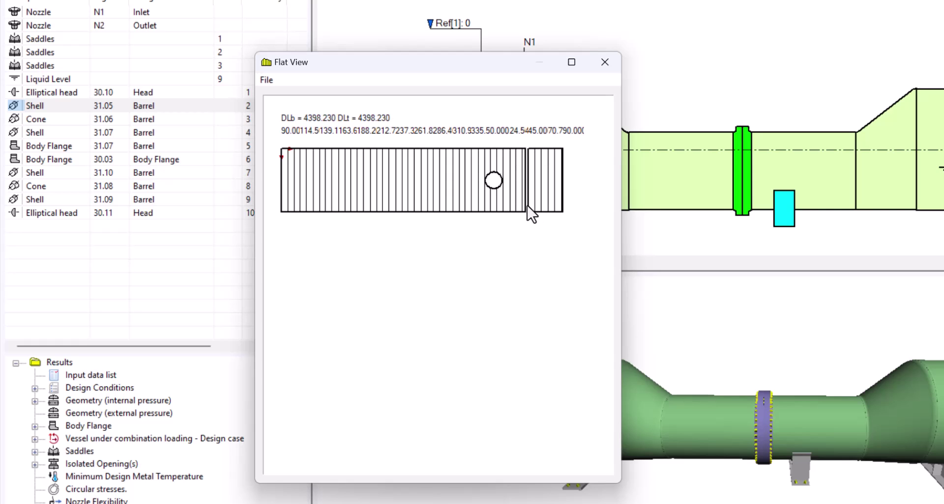
{"action": "left_click", "coordinate": [605, 62]}
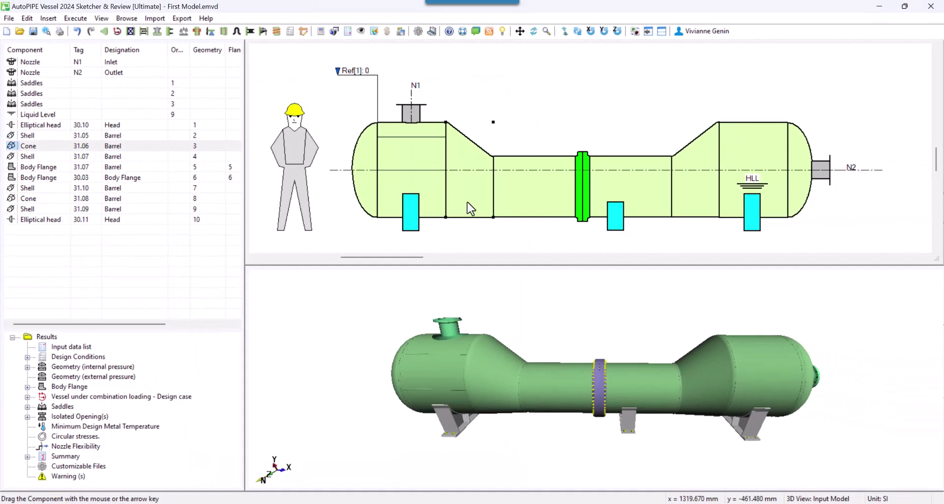
{"action": "right_click", "coordinate": [470, 209]}
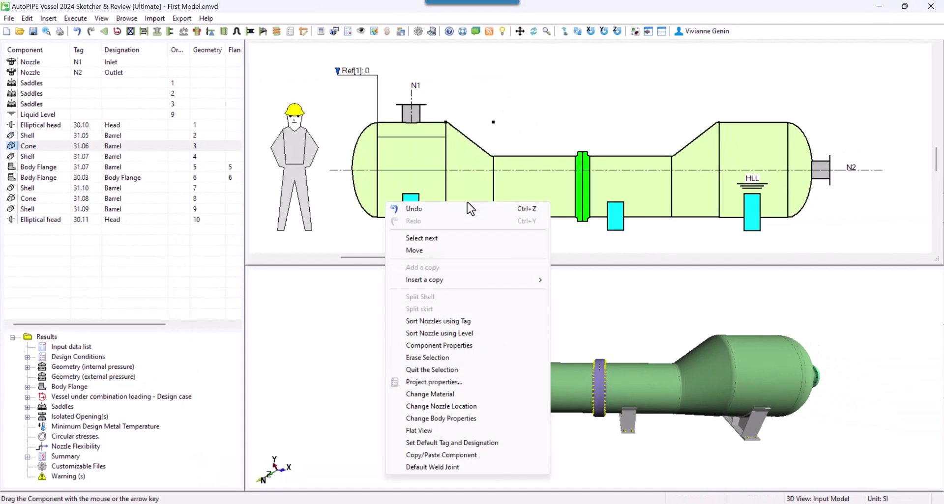
{"action": "left_click", "coordinate": [425, 431]}
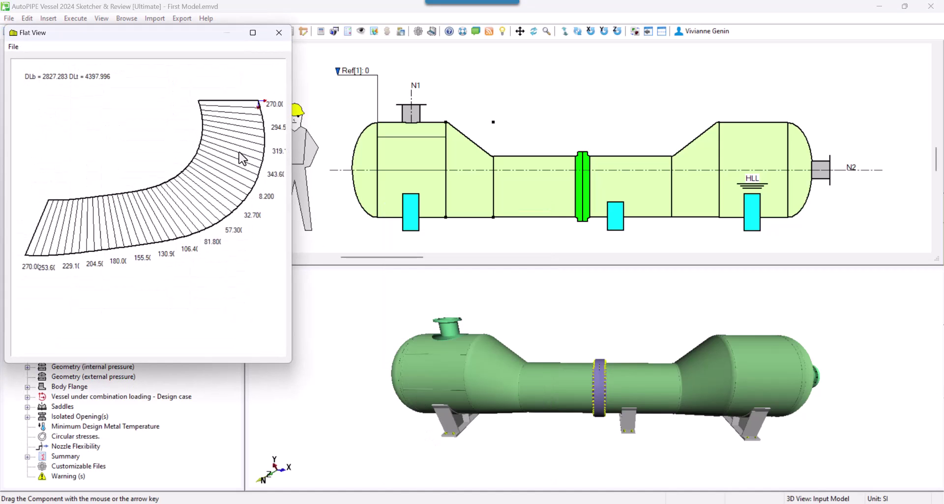
{"action": "left_click_drag", "start_coordinate": [161, 41], "coordinate": [538, 68]}
{"action": "left_click", "coordinate": [656, 61]}
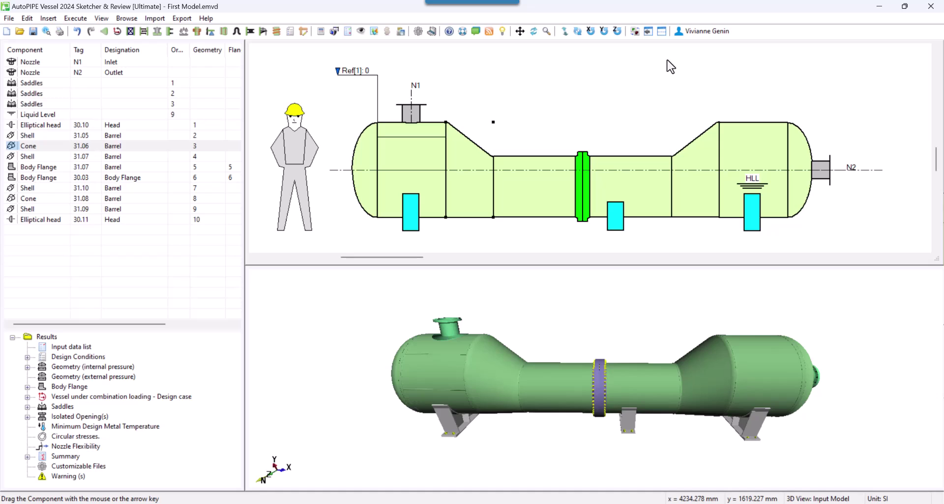